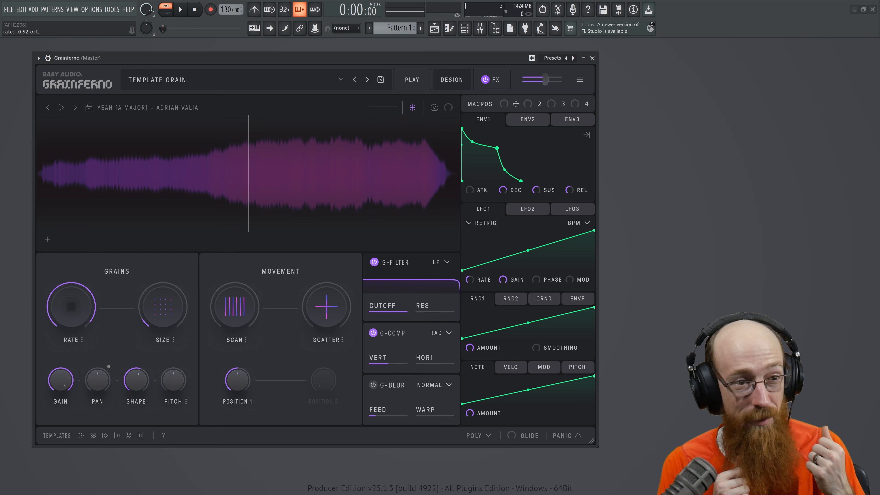
# Audition the loaded "Yeah [A Major]" sample unprocessed and stop its playback
pyautogui.click(62, 108)
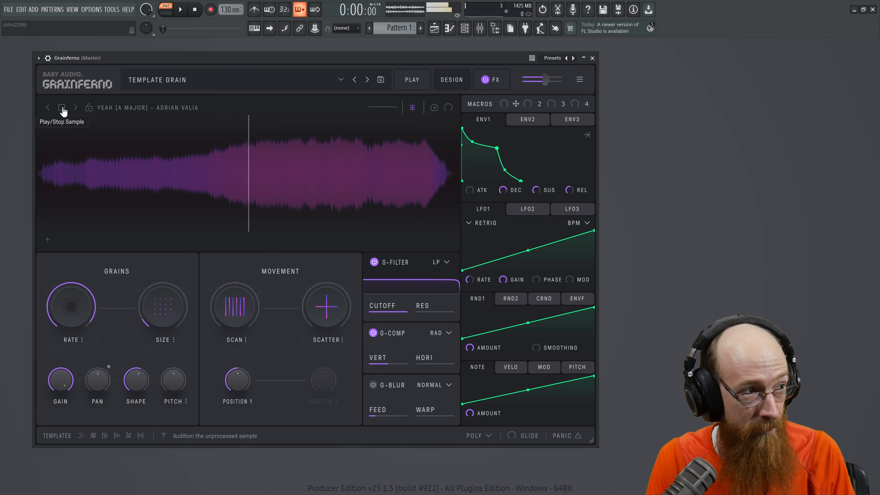
pyautogui.click(62, 107)
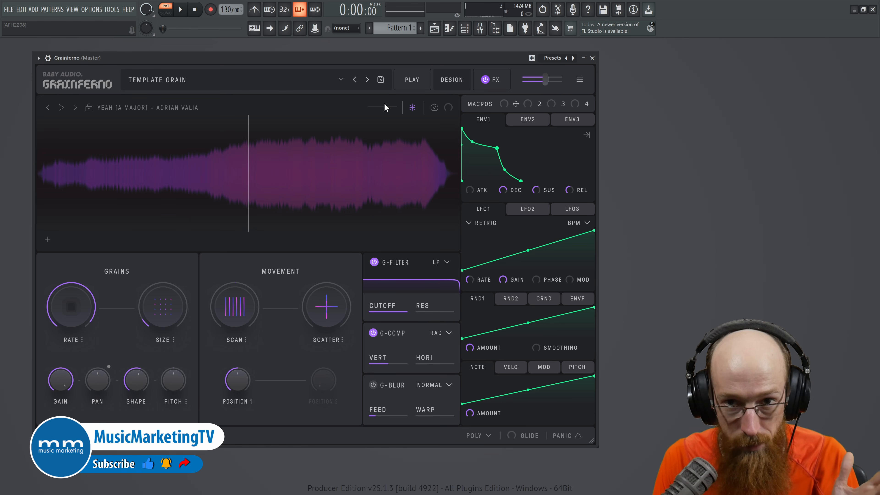
# Try a low grain Shape setting, and raise Shape close to its maximum for smoother grain fades
pyautogui.moveTo(90, 307)
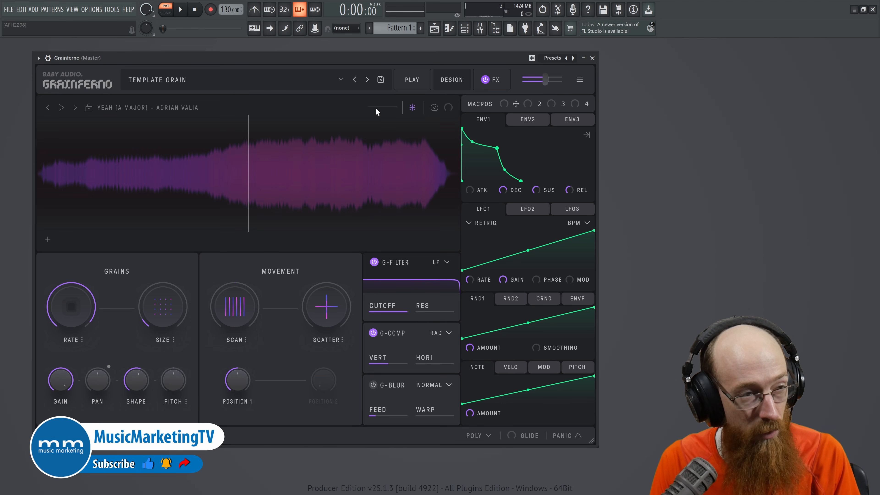
pyautogui.moveTo(71, 293)
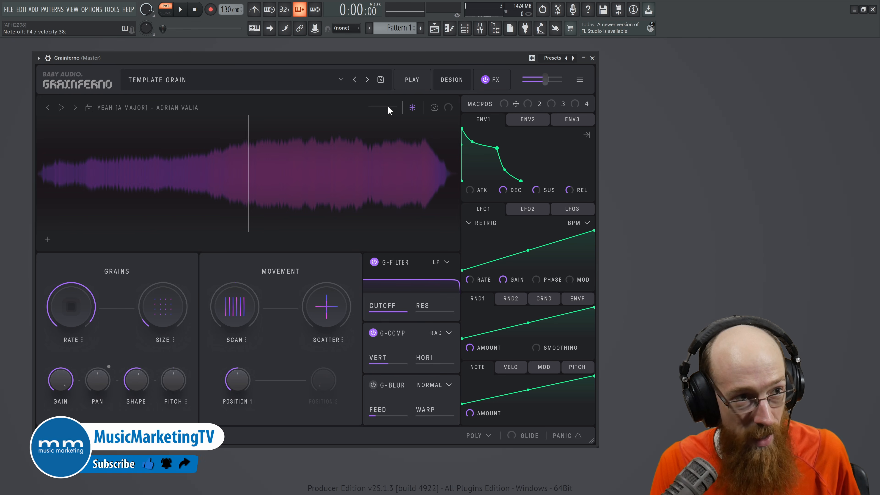
pyautogui.moveTo(141, 384)
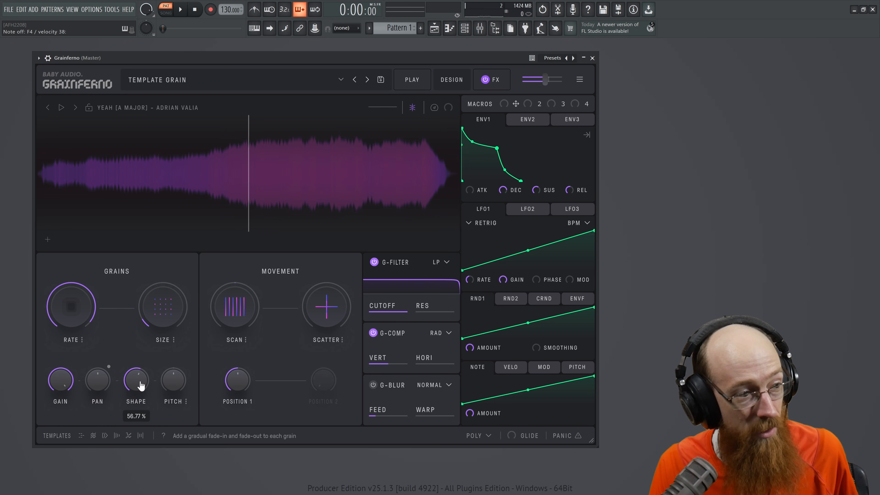
pyautogui.moveTo(141, 384); pyautogui.dragTo(137, 417)
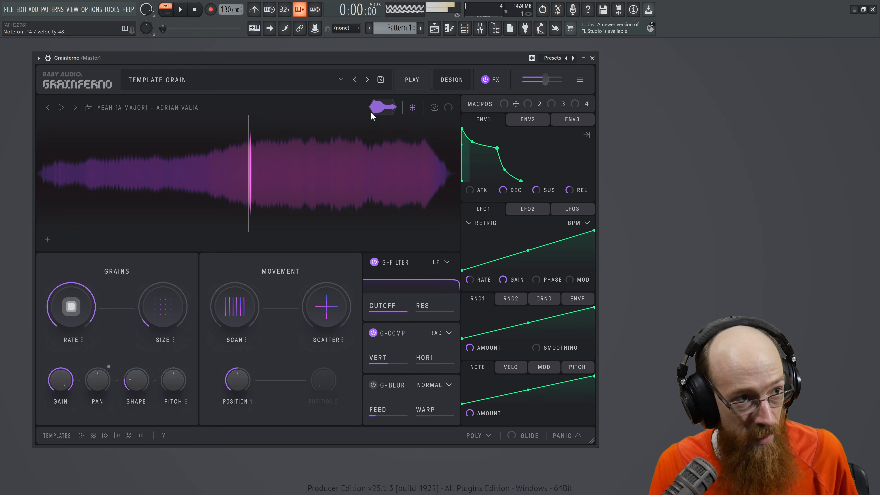
pyautogui.moveTo(136, 379); pyautogui.dragTo(158, 291)
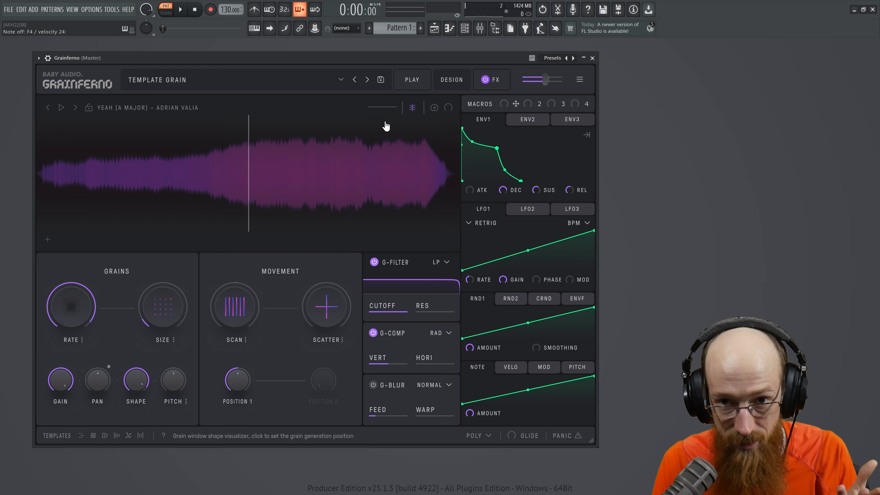
# Slow the grain Rate to -9.45 oct and reduce the grain Shape to near its minimum
pyautogui.moveTo(70, 310); pyautogui.dragTo(99, 422)
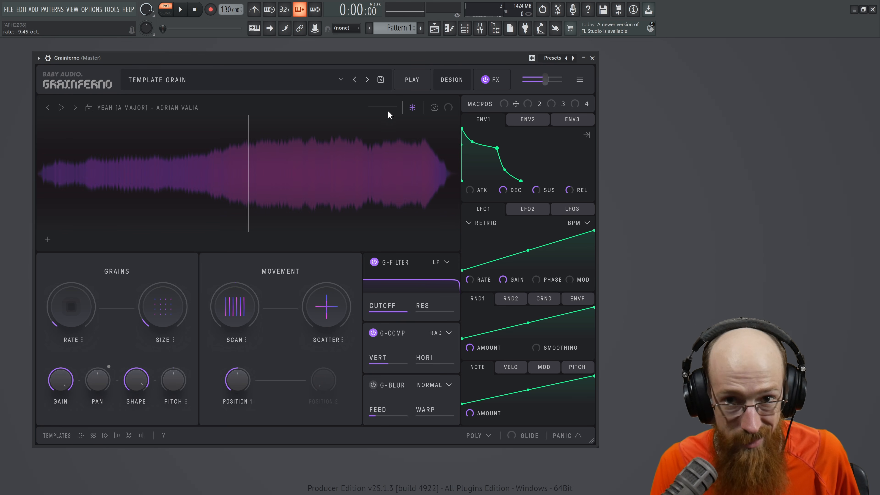
pyautogui.moveTo(74, 316)
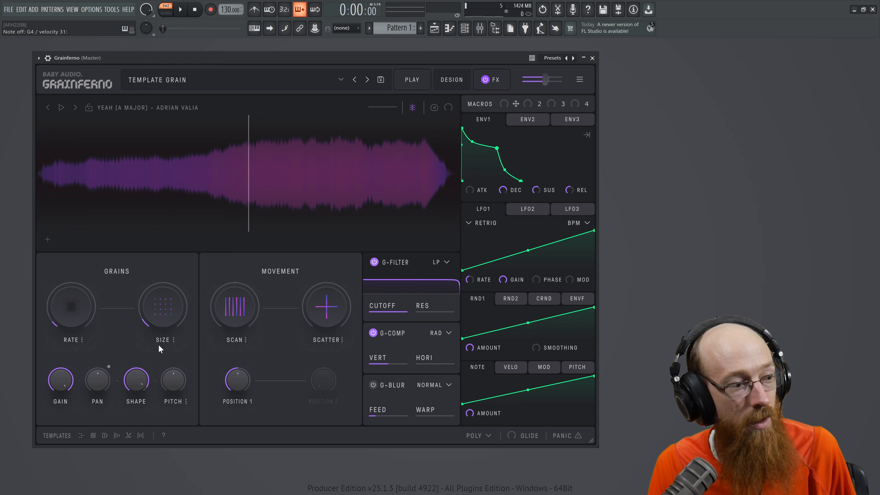
pyautogui.moveTo(136, 380)
pyautogui.mouseDown()
pyautogui.moveTo(144, 485)
pyautogui.moveTo(138, 390)
pyautogui.mouseUp()
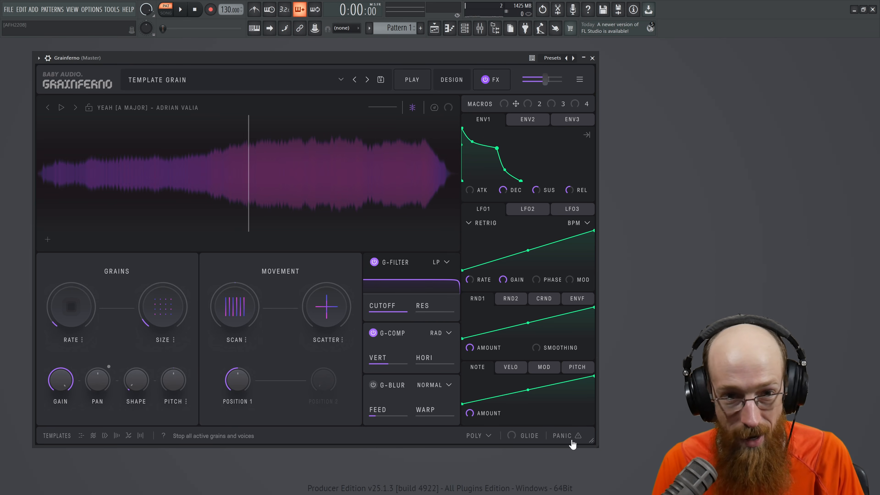
# Raise the grain Shape to about 88 % and speed the grain Rate back up
pyautogui.moveTo(107, 383)
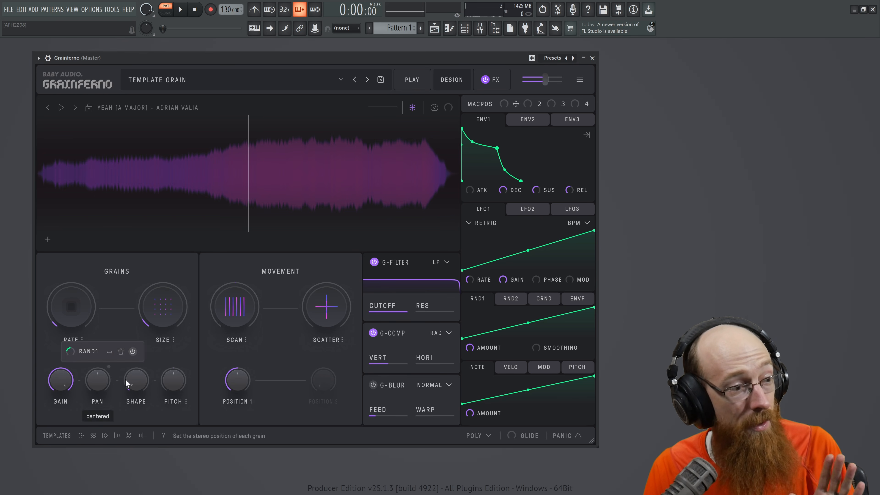
pyautogui.moveTo(137, 370); pyautogui.dragTo(155, 274)
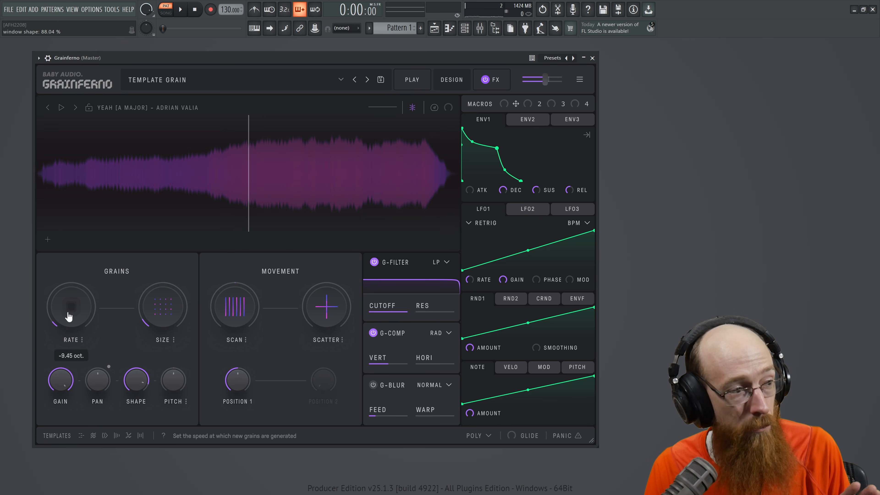
pyautogui.moveTo(79, 311); pyautogui.dragTo(86, 213)
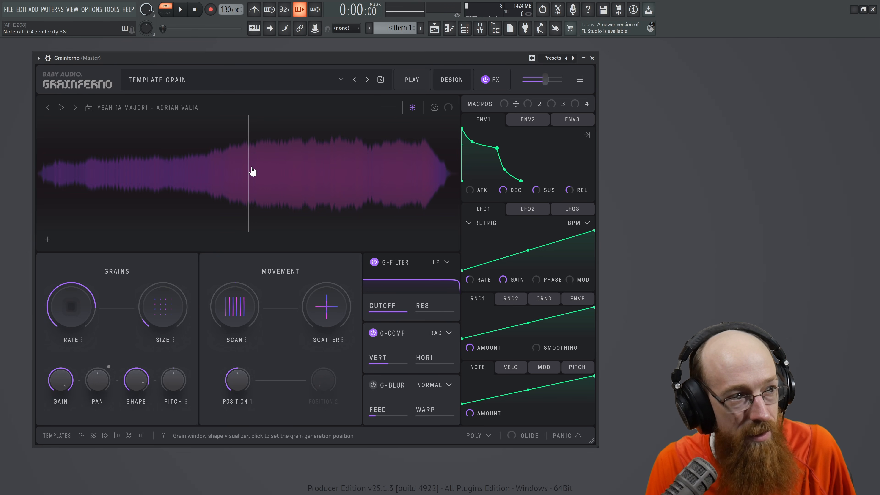
# Increase the forward Scan speed and enlarge the grain Size
pyautogui.moveTo(230, 314)
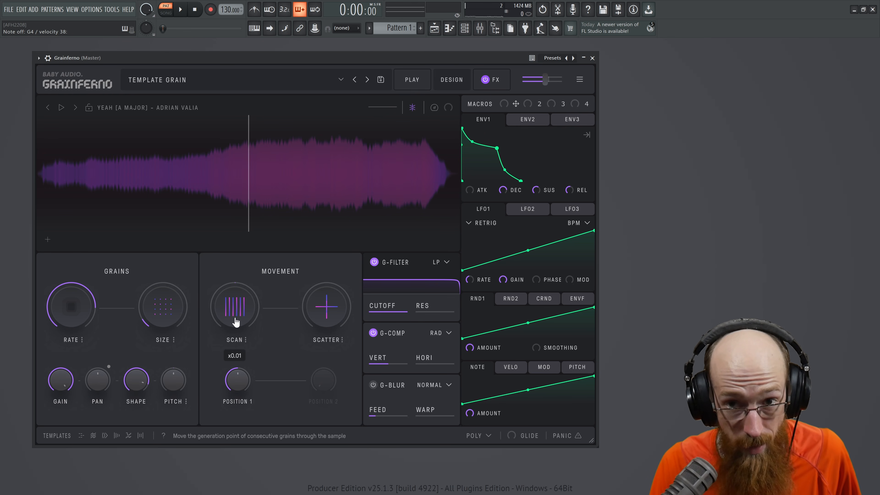
pyautogui.moveTo(235, 321)
pyautogui.mouseDown()
pyautogui.moveTo(241, 280)
pyautogui.moveTo(241, 357)
pyautogui.moveTo(242, 317)
pyautogui.mouseUp()
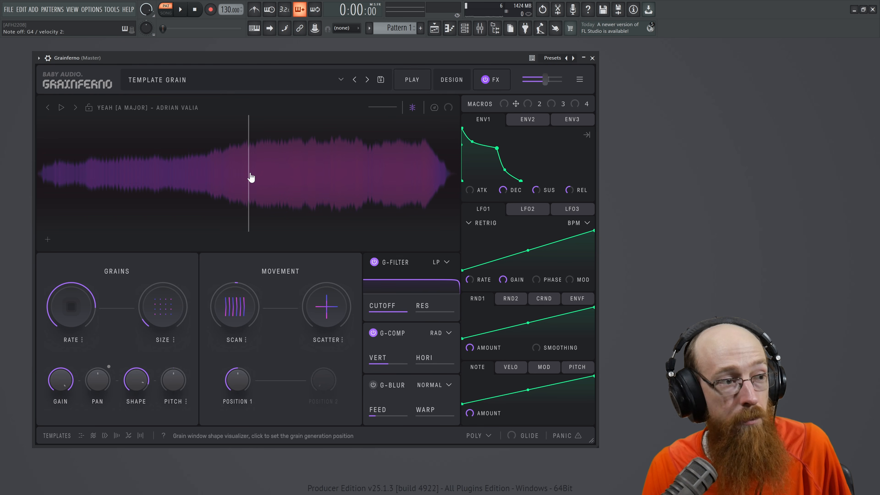
pyautogui.moveTo(165, 325)
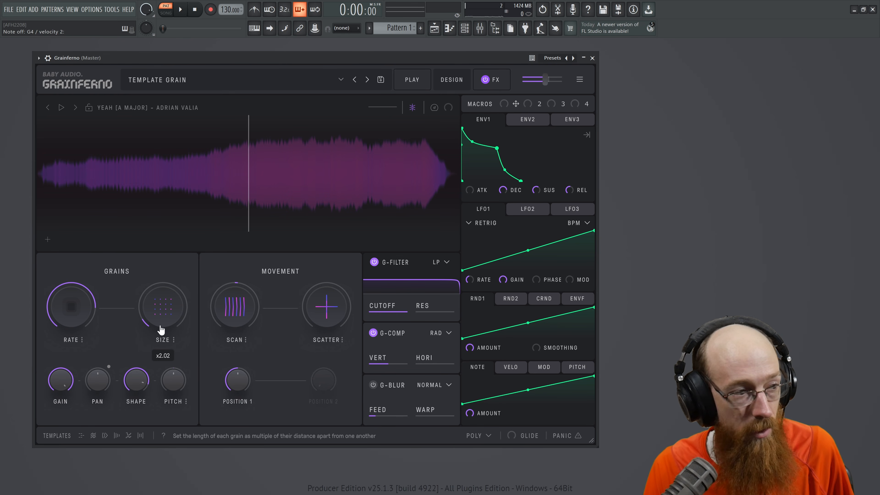
pyautogui.moveTo(170, 279); pyautogui.dragTo(175, 304)
pyautogui.moveTo(232, 305); pyautogui.dragTo(228, 292)
pyautogui.moveTo(161, 305); pyautogui.dragTo(177, 317)
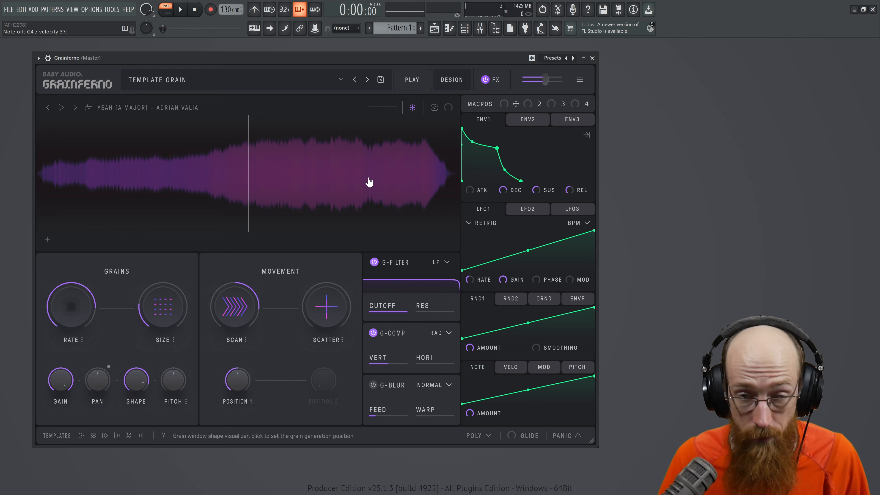
# Nudge the grain generation position slightly forward in the sample and raise Scatter to about 22 %
pyautogui.moveTo(247, 160); pyautogui.dragTo(250, 162)
pyautogui.moveTo(328, 321)
pyautogui.mouseDown()
pyautogui.moveTo(333, 240)
pyautogui.moveTo(345, 319)
pyautogui.mouseUp()
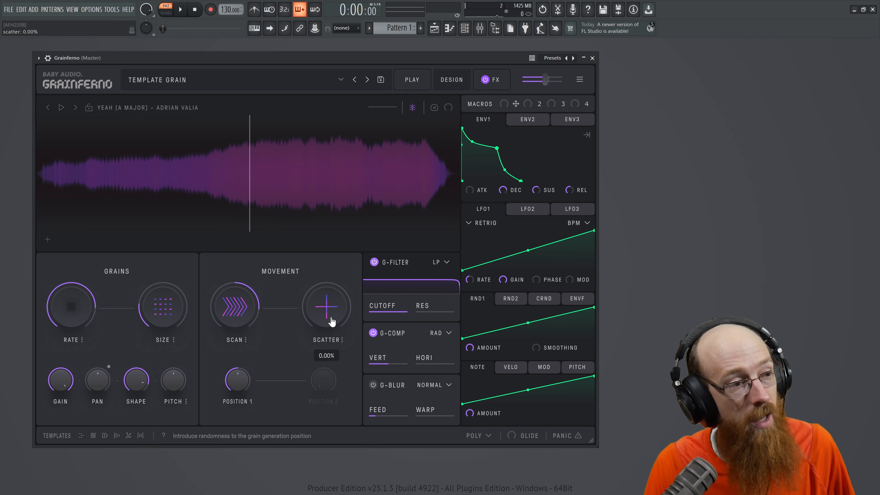
pyautogui.moveTo(332, 321); pyautogui.dragTo(335, 245)
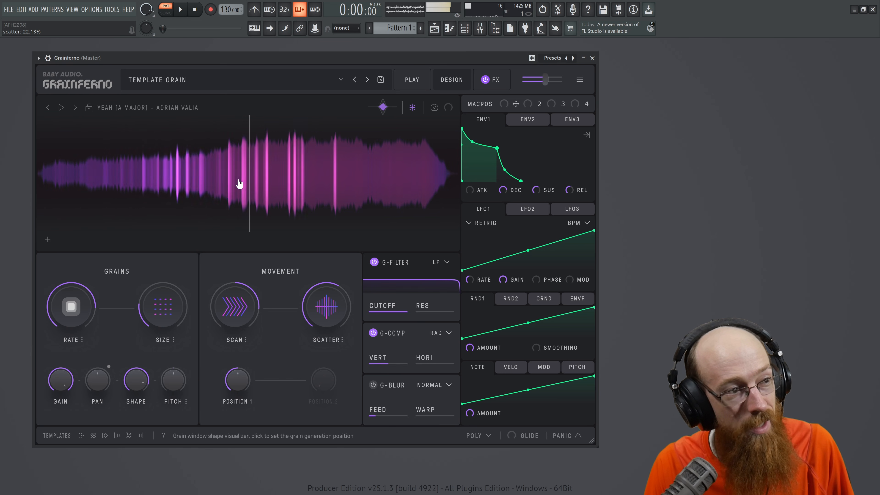
# Reduce the grain Scatter and slow the Scan speed close to its centre setting
pyautogui.moveTo(333, 299); pyautogui.dragTo(333, 335)
pyautogui.moveTo(235, 308); pyautogui.dragTo(251, 336)
pyautogui.moveTo(342, 303); pyautogui.dragTo(339, 326)
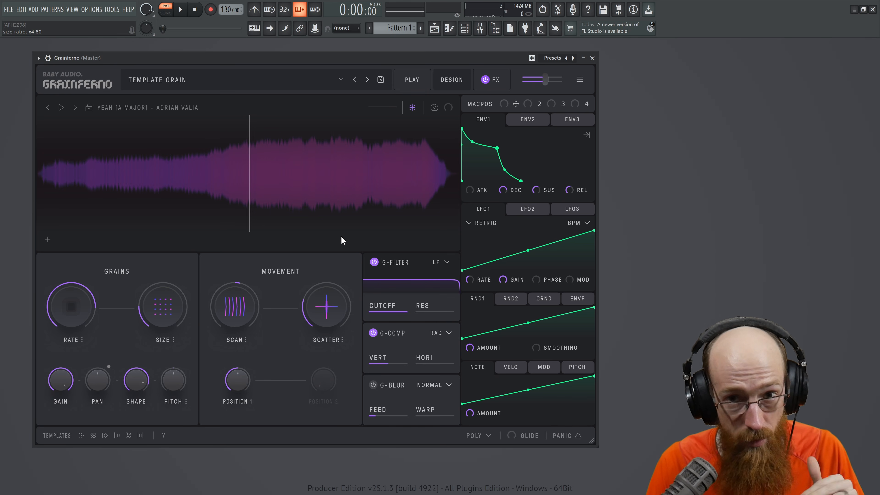
# Load the Template Stretch preset, add Toy Baby Grand as the second sample, and keep the morph at 100 %
pyautogui.click(48, 240)
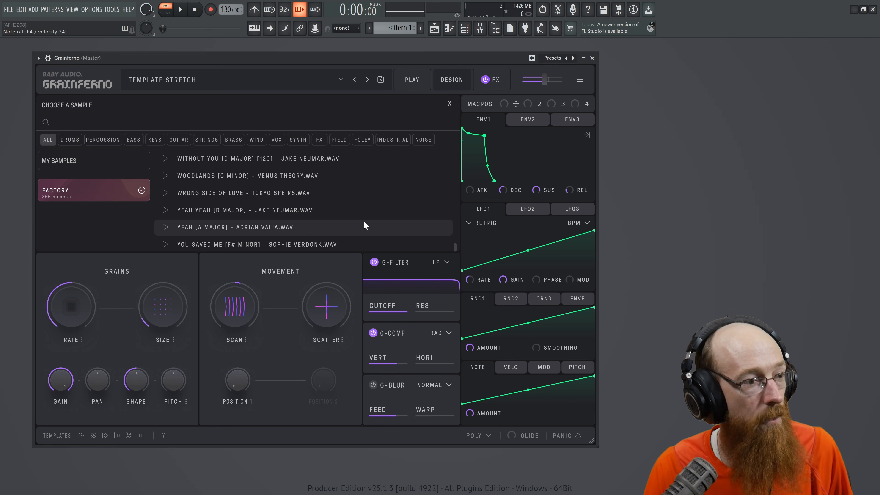
pyautogui.scroll(5, 284, 200)
pyautogui.click(248, 192)
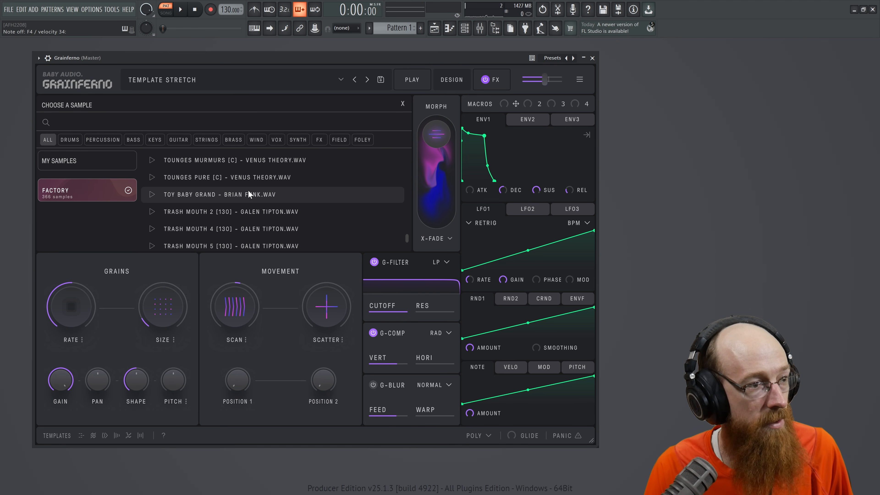
pyautogui.moveTo(435, 132)
pyautogui.mouseDown()
pyautogui.moveTo(444, 230)
pyautogui.moveTo(438, 120)
pyautogui.moveTo(436, 189)
pyautogui.moveTo(436, 132)
pyautogui.mouseUp()
pyautogui.click(403, 105)
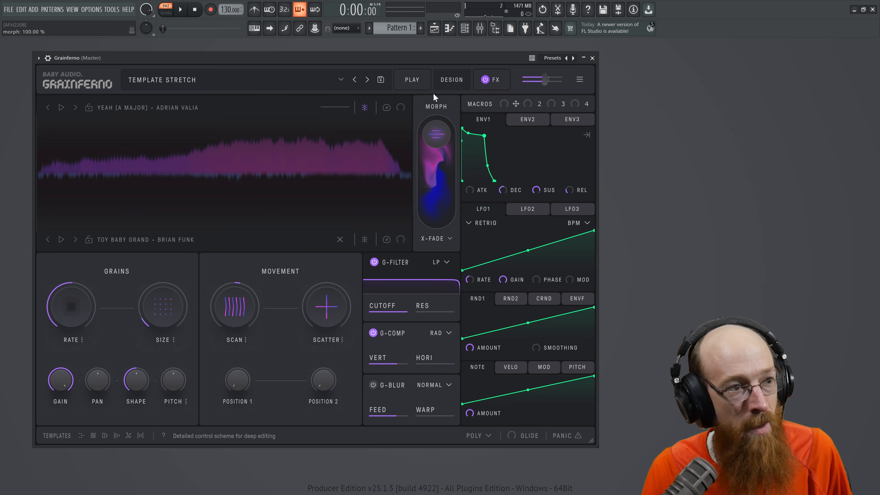
# Set Position 2 to about 42.43 % and normalise the level of the second sample
pyautogui.moveTo(98, 193); pyautogui.dragTo(196, 193)
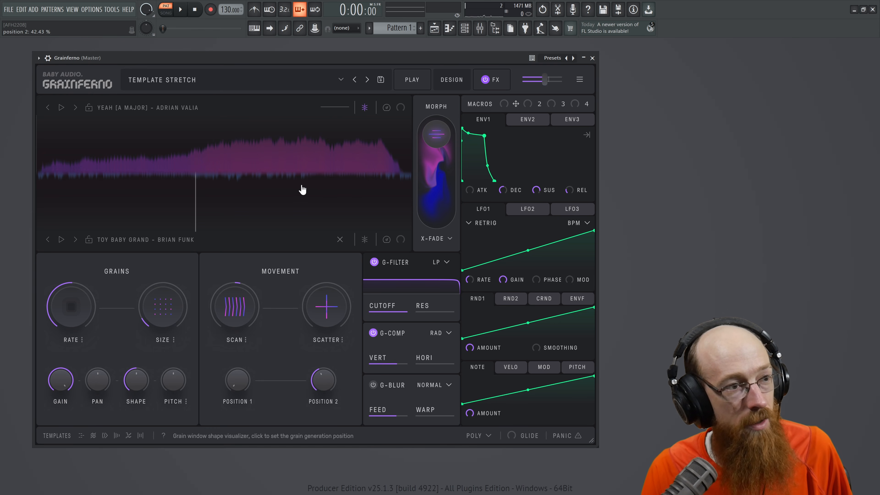
pyautogui.click(365, 240)
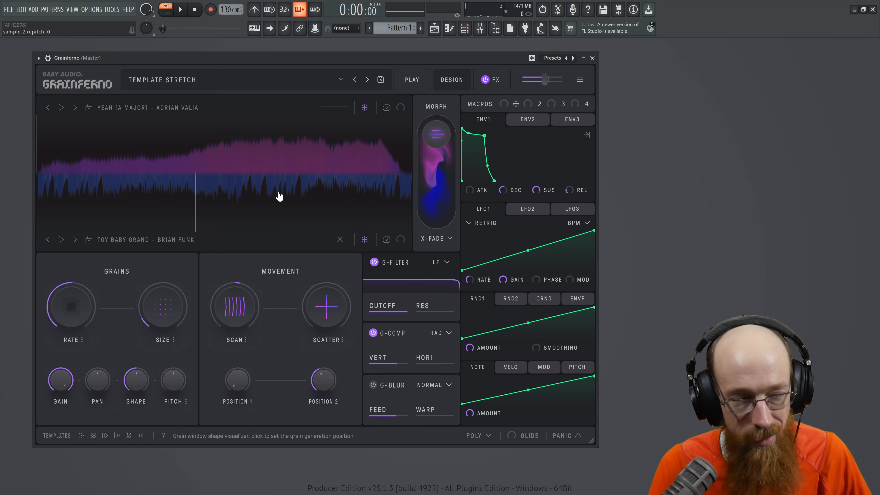
# Sweep the morph fully to the second sample and back to the first to compare them
pyautogui.moveTo(440, 142); pyautogui.dragTo(446, 266)
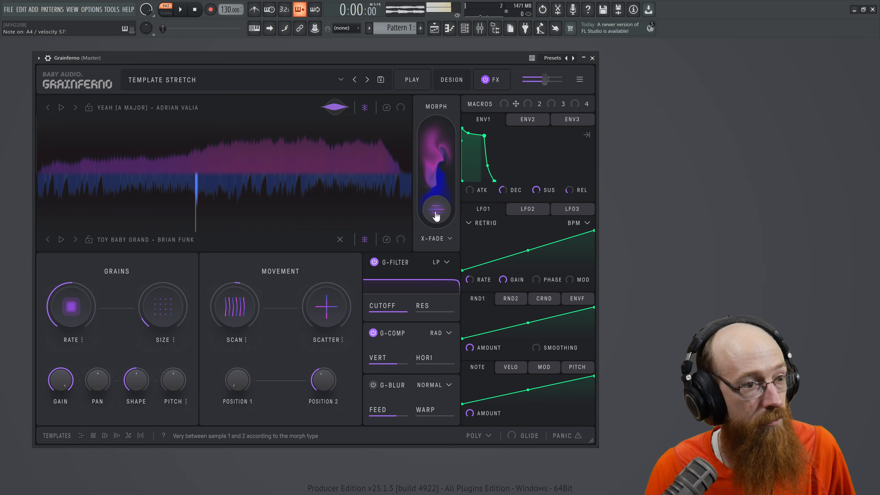
pyautogui.moveTo(440, 212); pyautogui.dragTo(444, 153)
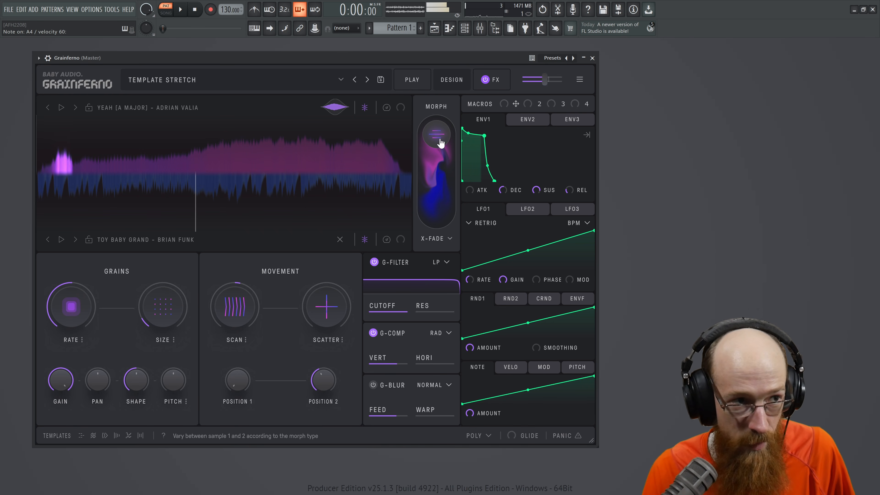
pyautogui.moveTo(440, 144)
pyautogui.mouseDown()
pyautogui.moveTo(442, 247)
pyautogui.moveTo(444, 144)
pyautogui.mouseUp()
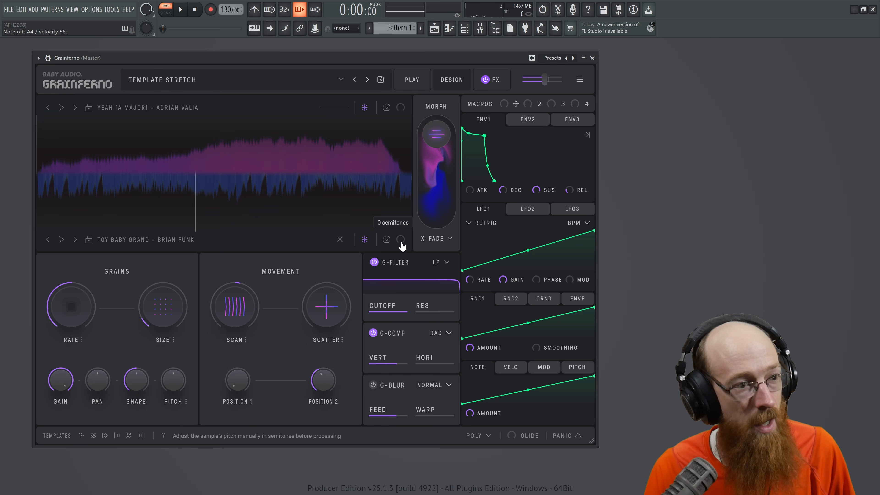
# Repitch the second sample downward, trying -12 semitones, and blend the morph partway toward it
pyautogui.moveTo(401, 240); pyautogui.dragTo(415, 328)
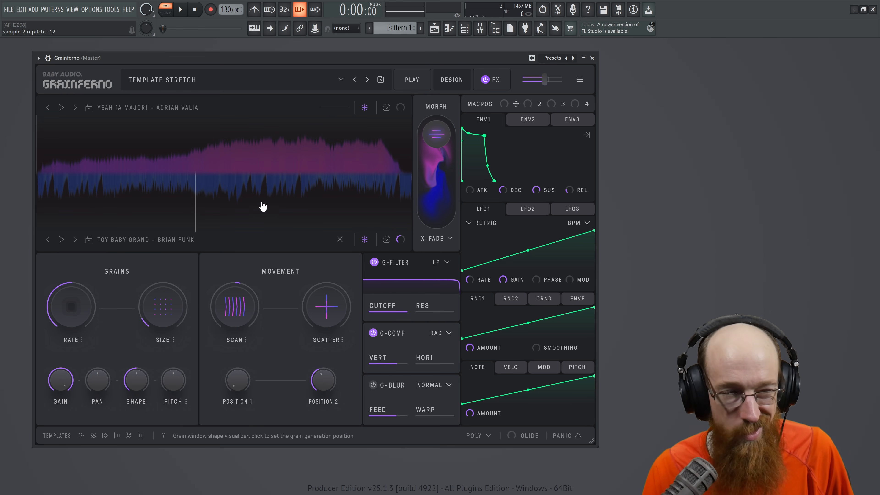
pyautogui.moveTo(436, 136); pyautogui.dragTo(435, 203)
pyautogui.moveTo(401, 242); pyautogui.dragTo(404, 217)
pyautogui.moveTo(436, 170); pyautogui.dragTo(435, 189)
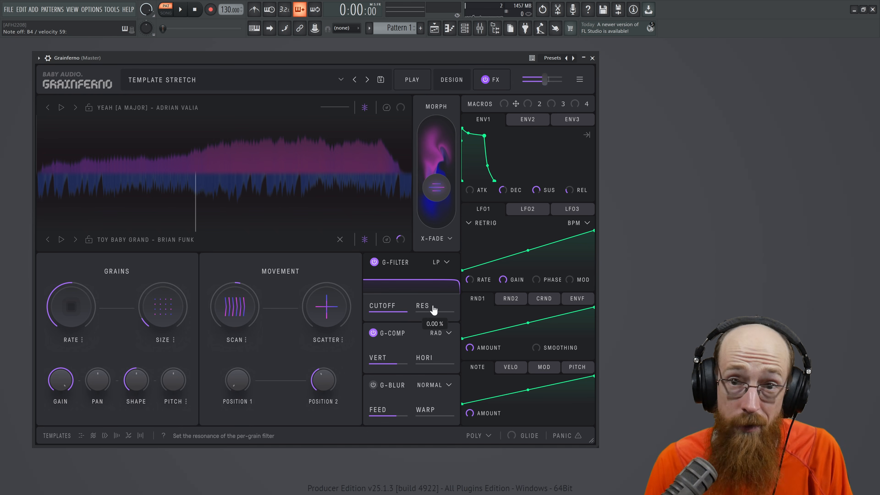
# Lower the G-Filter cutoff and turn on G-Blur with adjusted feed and Warp at about 63.57 %
pyautogui.moveTo(402, 312); pyautogui.dragTo(362, 320)
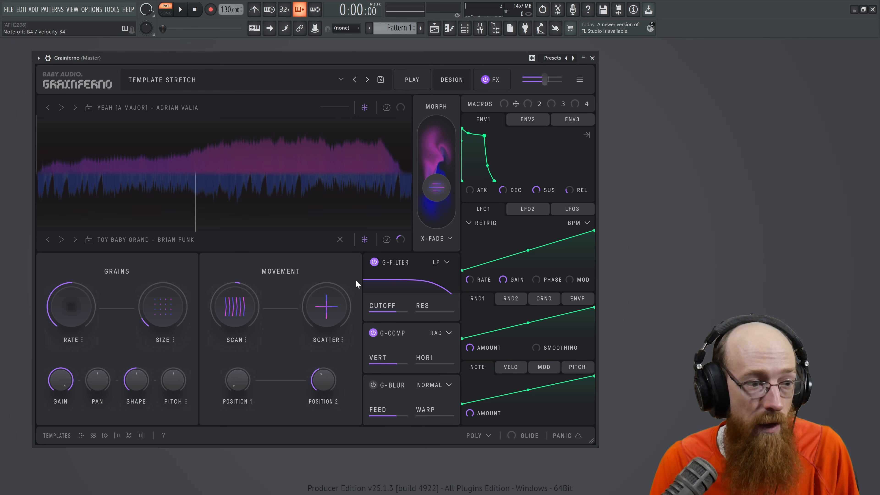
pyautogui.click(373, 385)
pyautogui.moveTo(385, 413); pyautogui.dragTo(447, 391)
# Check the G-Filter types and G-Blur modes, and readjust the blur feed with Warp at 60.50 %
pyautogui.click(445, 263)
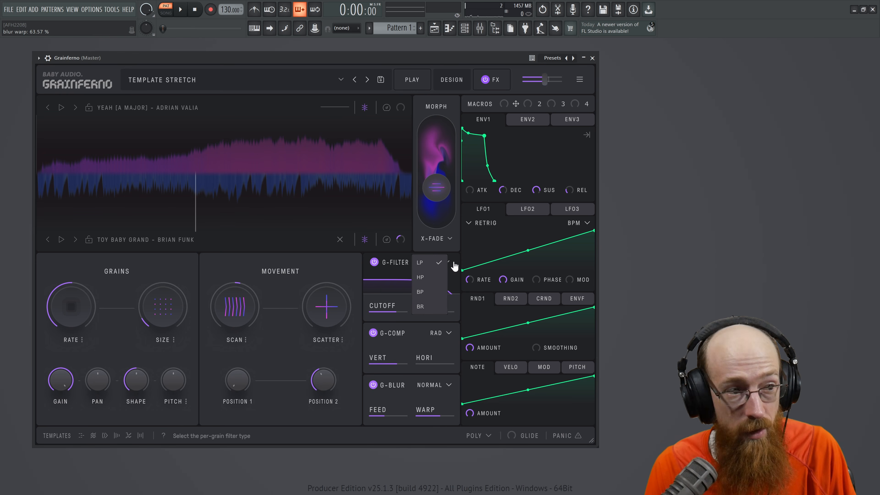
pyautogui.click(443, 385)
pyautogui.click(454, 362)
pyautogui.moveTo(386, 412); pyautogui.dragTo(404, 413)
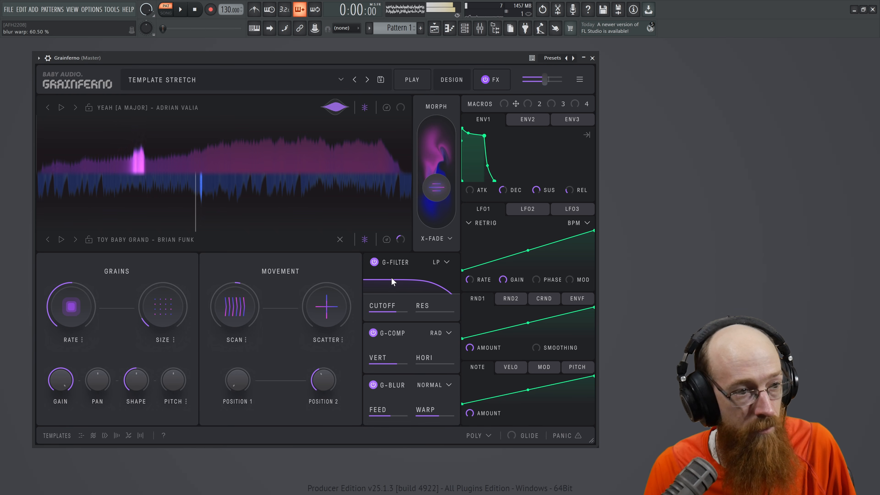
# Lower the G-Filter cutoff to about 745 Hz and move the morph near the midpoint between both samples
pyautogui.moveTo(384, 310); pyautogui.dragTo(359, 311)
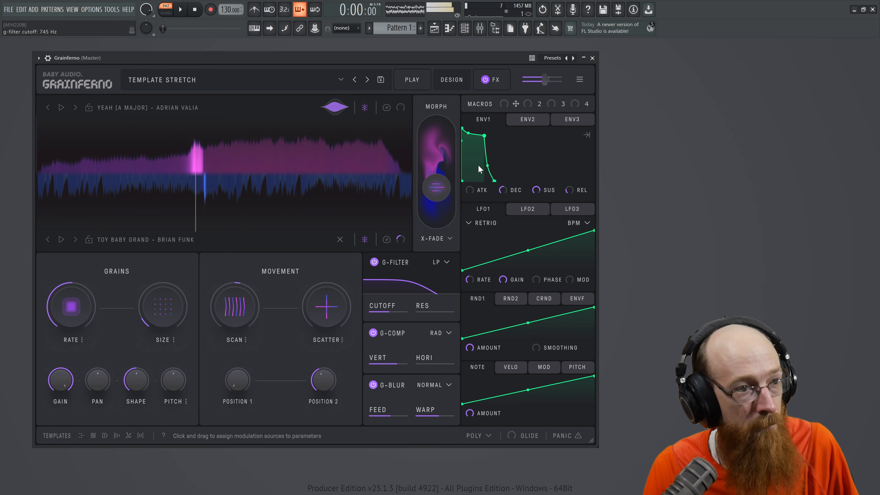
pyautogui.moveTo(436, 188); pyautogui.dragTo(431, 169)
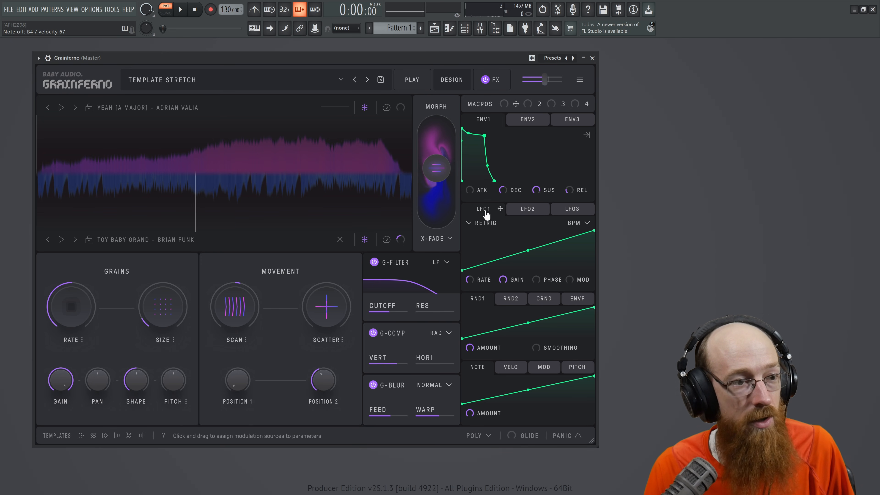
# Assign LFO1 to the grain Size and adjust its modulation depth
pyautogui.moveTo(500, 209); pyautogui.dragTo(161, 307)
pyautogui.moveTo(184, 283)
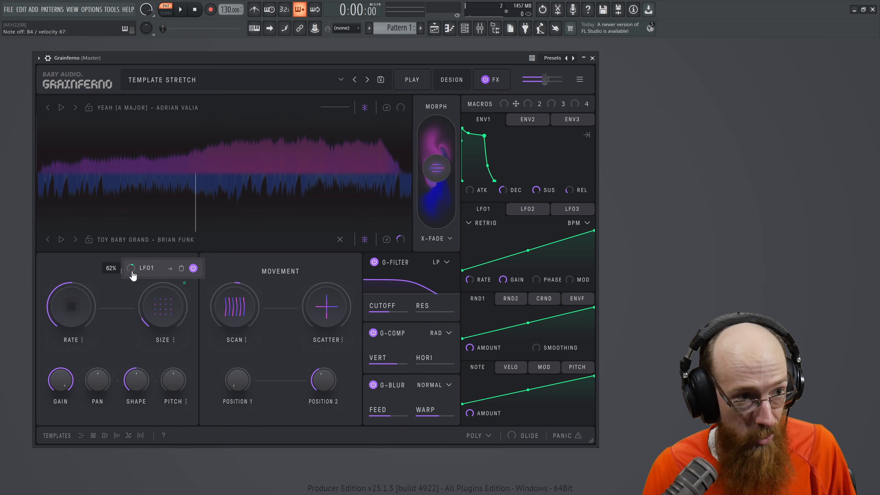
pyautogui.moveTo(162, 299)
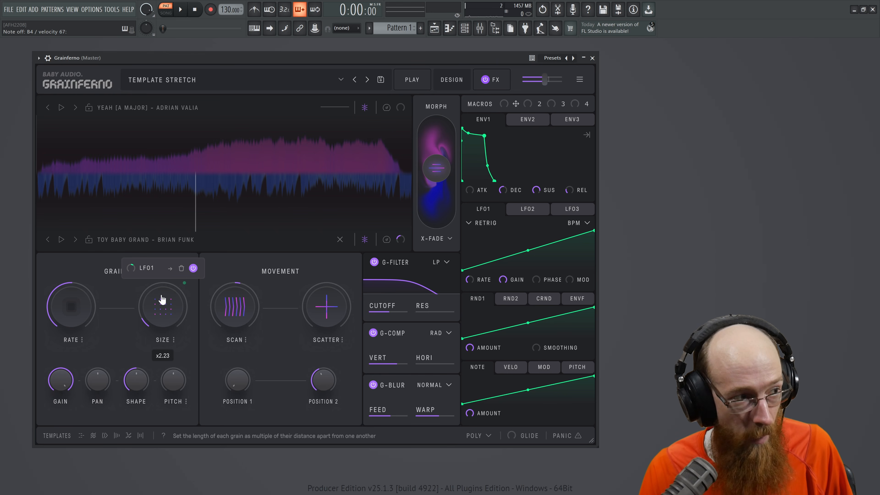
pyautogui.moveTo(131, 268); pyautogui.dragTo(131, 262)
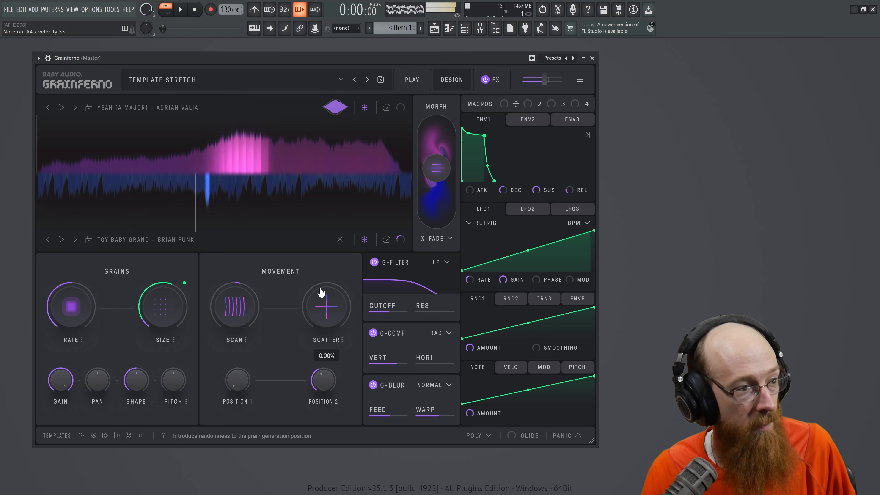
# Set the grain Rate to about 6.46 ms, and try Scan in reverse at about x-0.89 before raising it well forward
pyautogui.moveTo(78, 294); pyautogui.dragTo(82, 313)
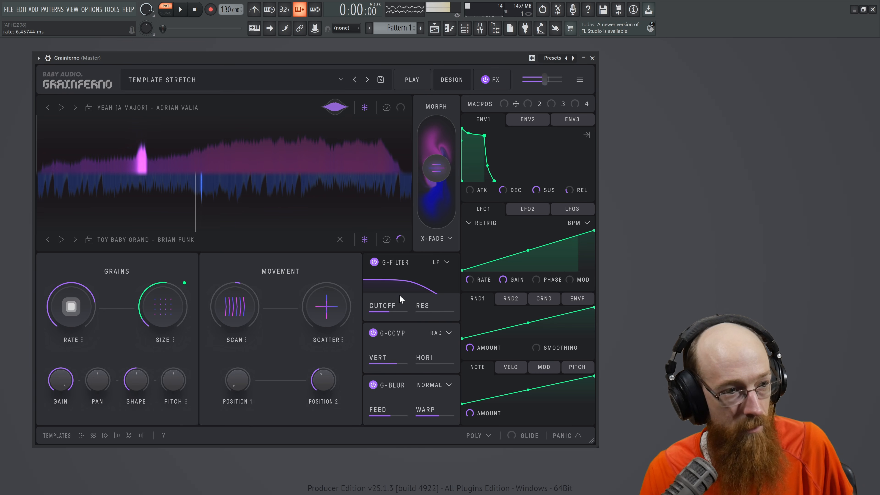
pyautogui.moveTo(395, 308); pyautogui.dragTo(406, 309)
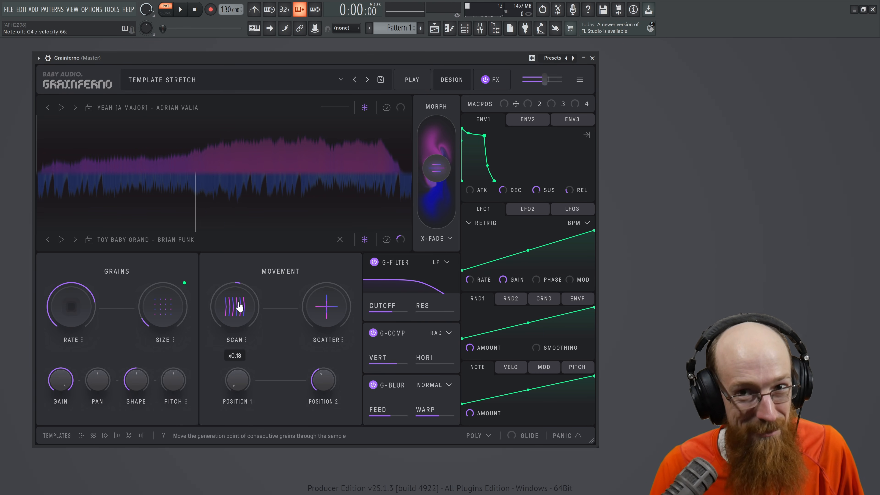
pyautogui.moveTo(239, 306); pyautogui.dragTo(228, 329)
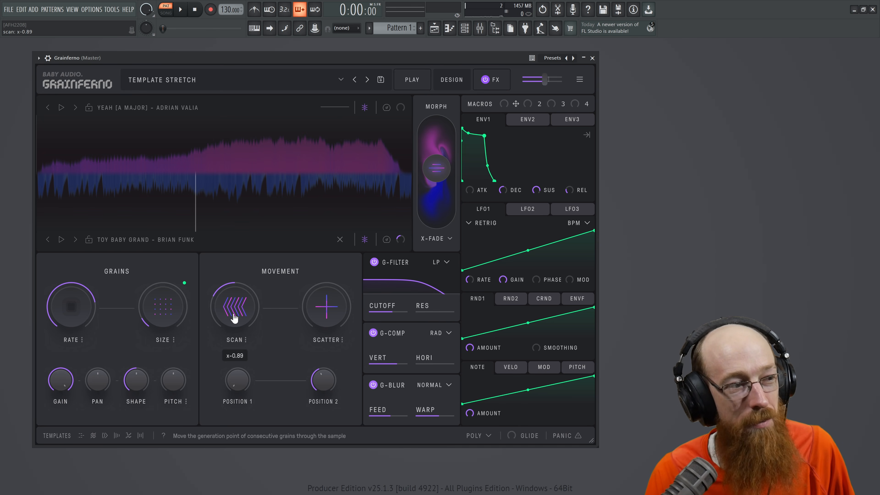
pyautogui.moveTo(231, 315); pyautogui.dragTo(241, 224)
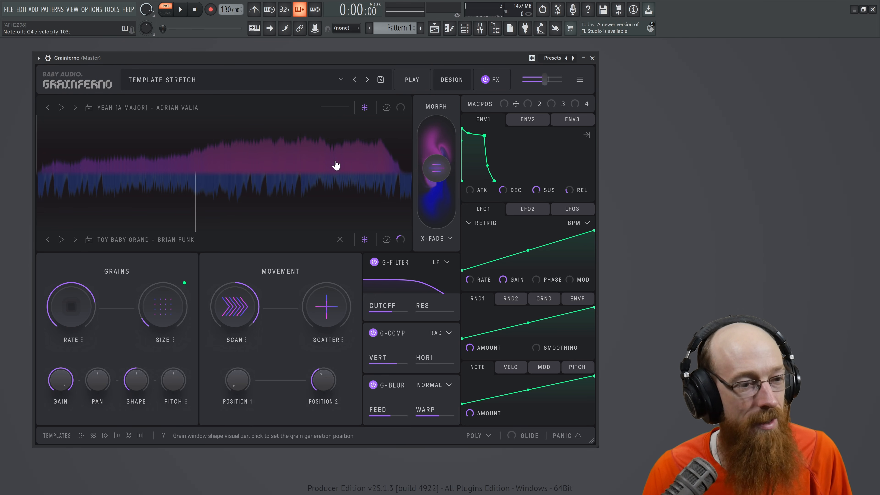
# Enable the EQ effect, cut its High and Low bands, and boost Mid to about 8 dB
pyautogui.click(498, 81)
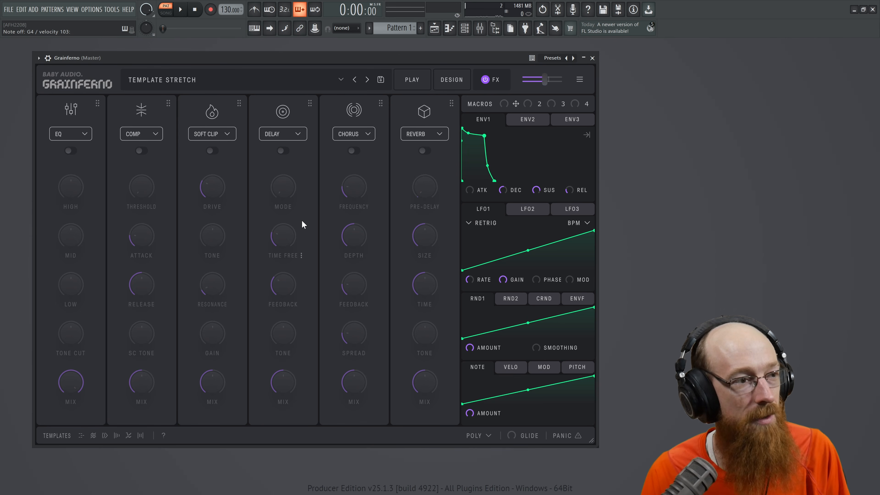
pyautogui.click(71, 151)
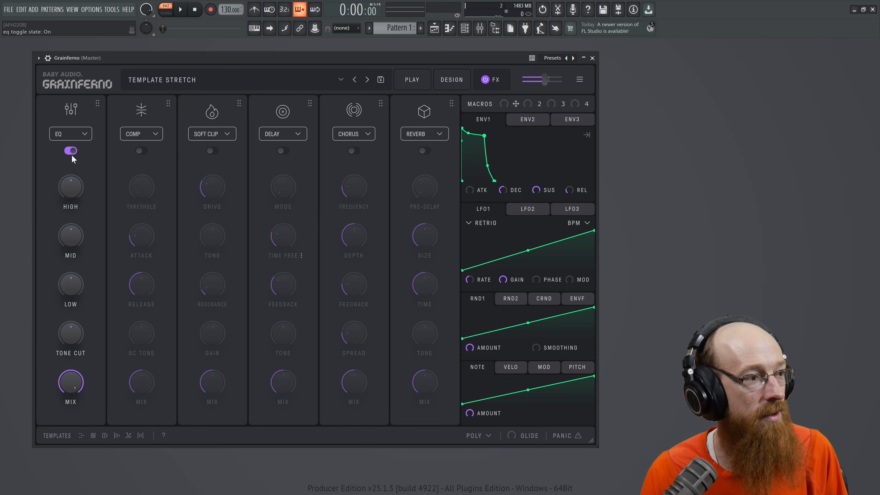
pyautogui.moveTo(73, 195)
pyautogui.moveTo(73, 194); pyautogui.dragTo(71, 211)
pyautogui.moveTo(72, 282); pyautogui.dragTo(72, 311)
pyautogui.moveTo(79, 240); pyautogui.dragTo(79, 225)
pyautogui.moveTo(79, 383)
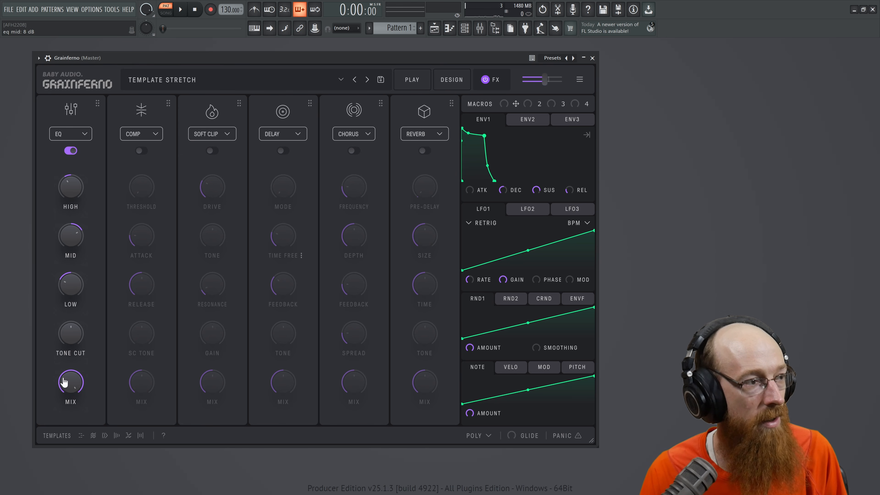
# Enable the Reverb effect, shorten its Time to about 0.63 s and lower its Mix
pyautogui.click(419, 150)
pyautogui.moveTo(451, 103); pyautogui.dragTo(427, 123)
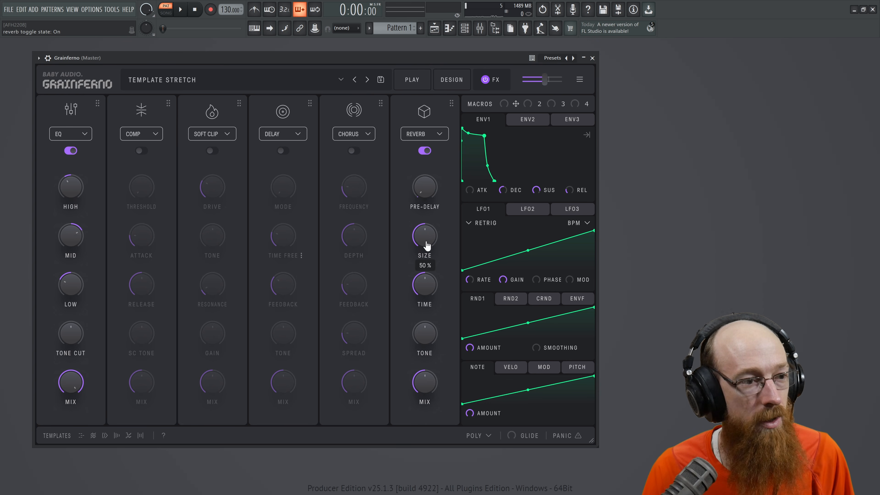
pyautogui.moveTo(428, 293); pyautogui.dragTo(428, 308)
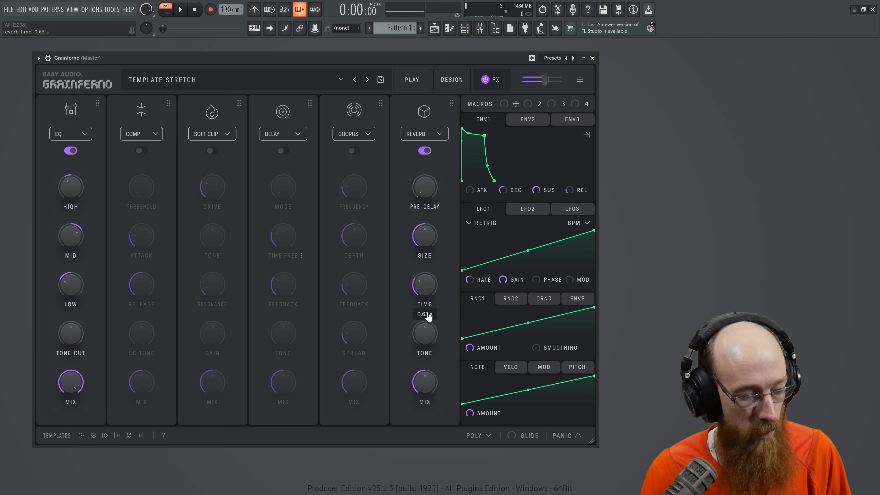
pyautogui.moveTo(428, 379); pyautogui.dragTo(430, 406)
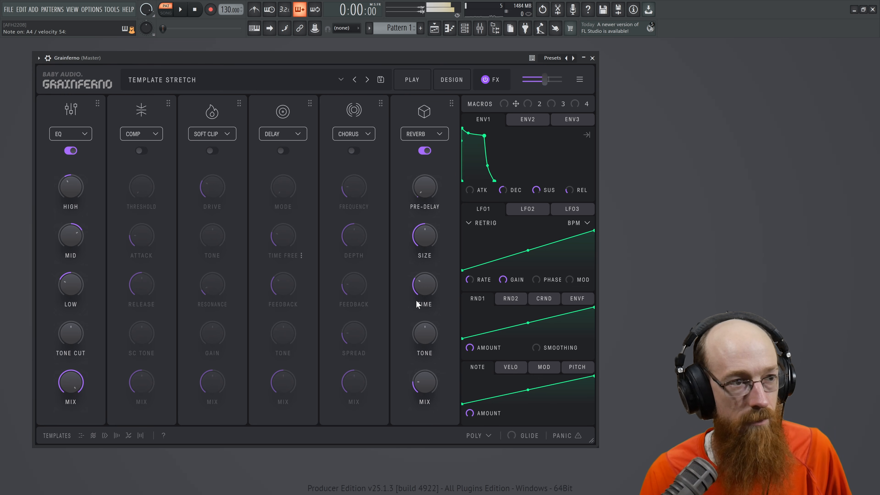
pyautogui.moveTo(423, 386); pyautogui.dragTo(423, 390)
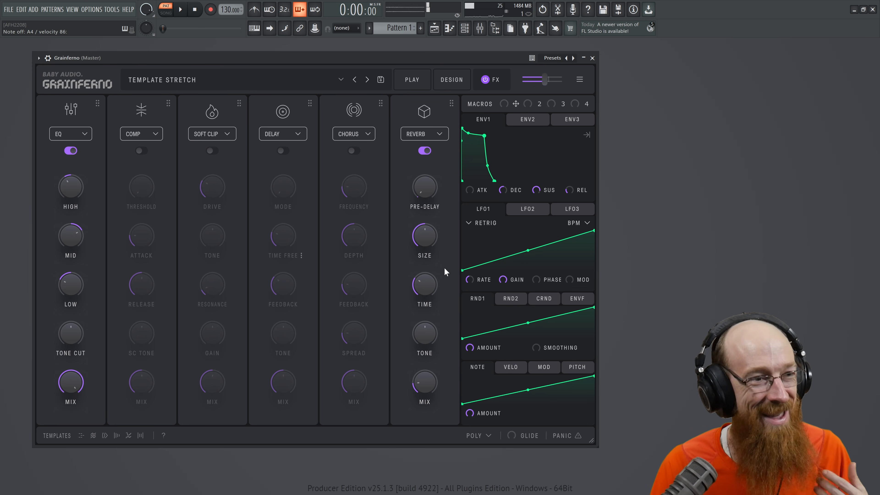
pyautogui.moveTo(432, 284)
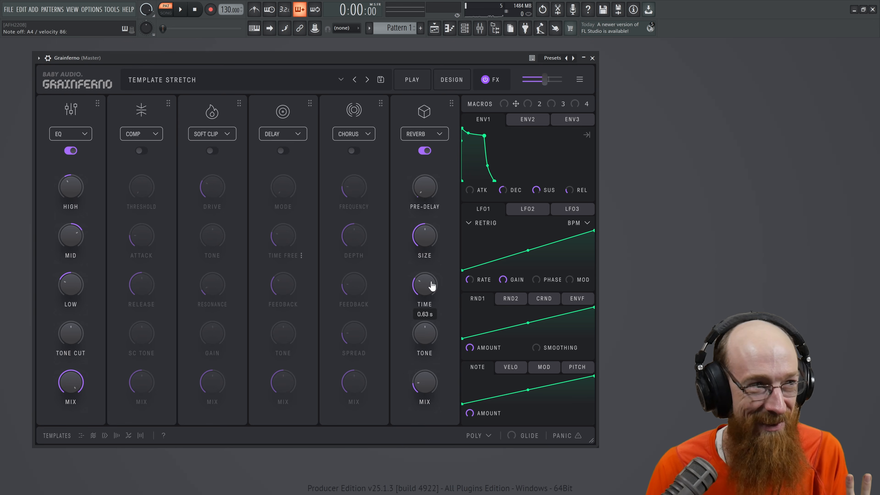
# Browse the Factory presets, filter them by Drone and load Acid Armada
pyautogui.click(193, 85)
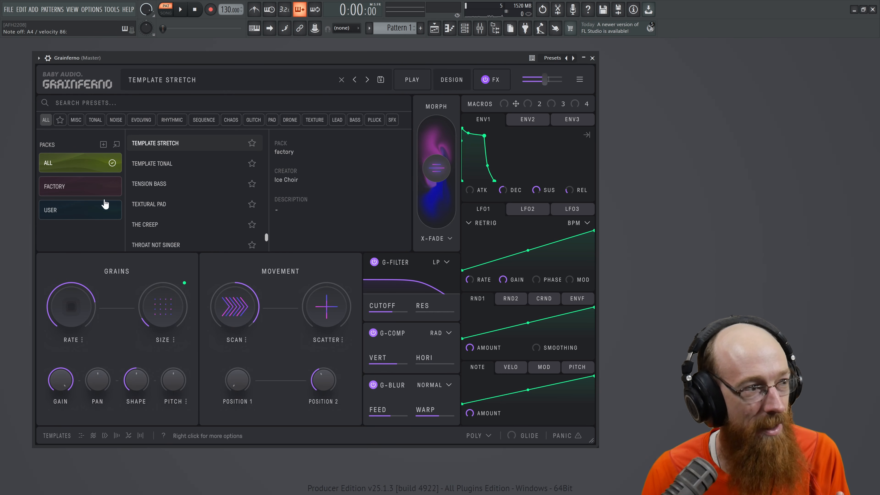
pyautogui.click(187, 82)
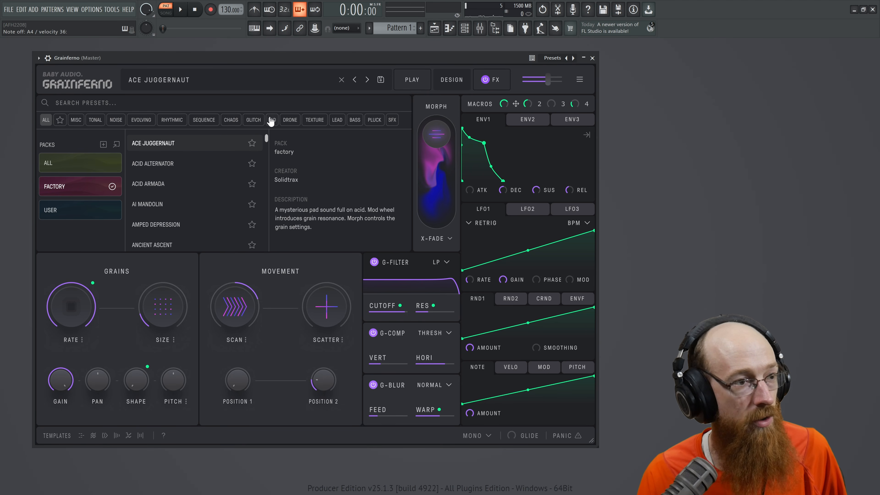
pyautogui.click(290, 119)
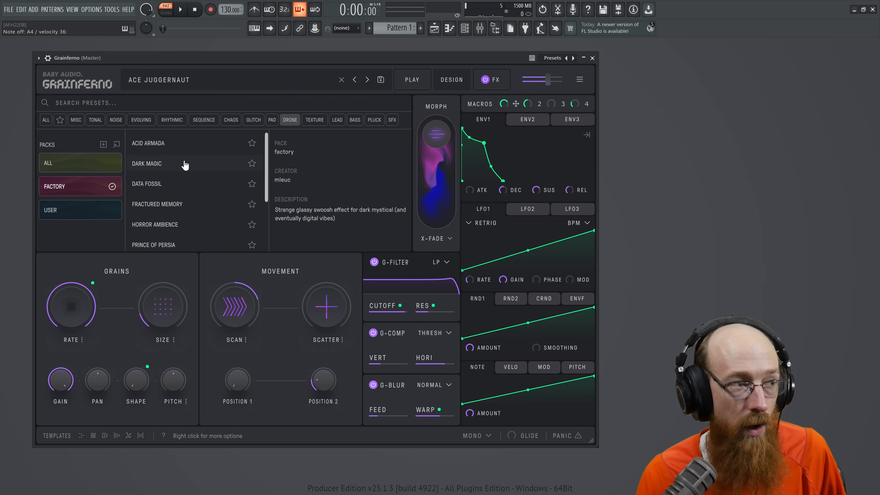
pyautogui.click(158, 143)
pyautogui.click(147, 80)
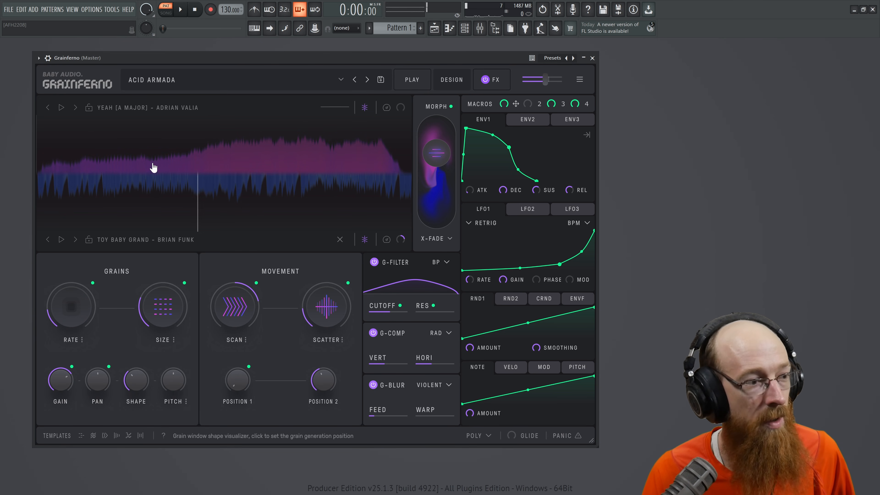
# Try the Grain and Tonal templates, and check the Rate modes available in the Tonal template
pyautogui.click(82, 435)
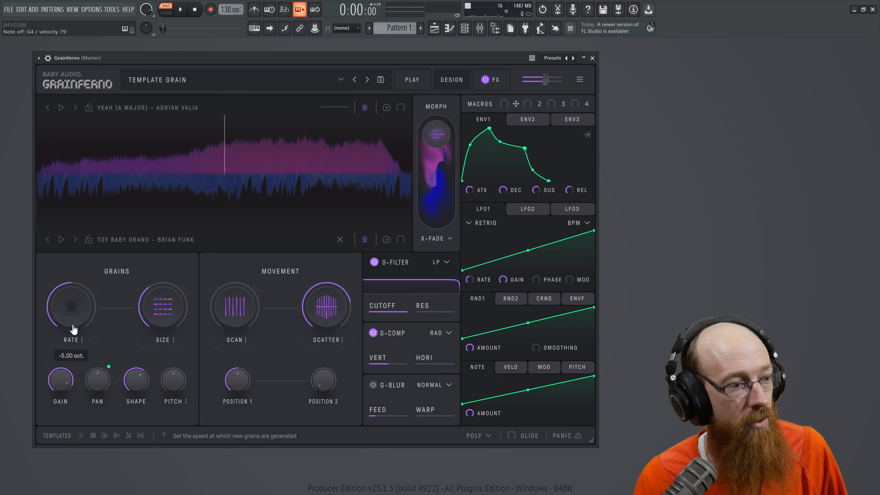
pyautogui.click(93, 436)
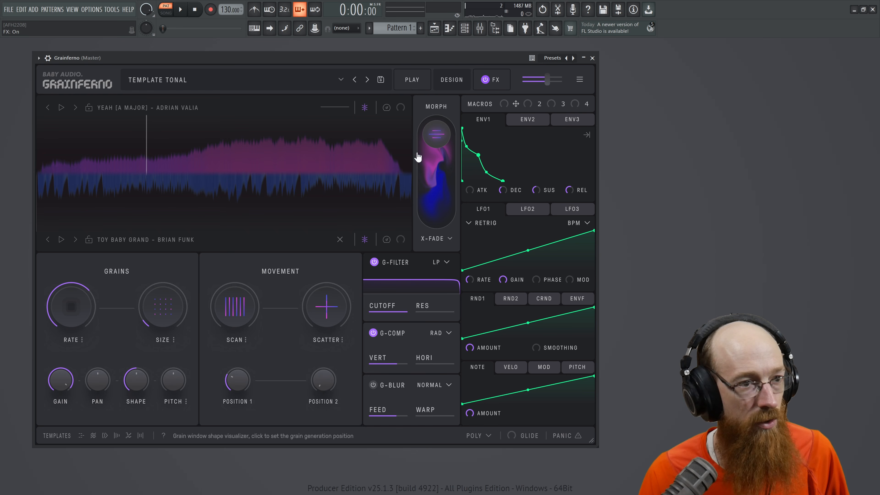
pyautogui.click(88, 338)
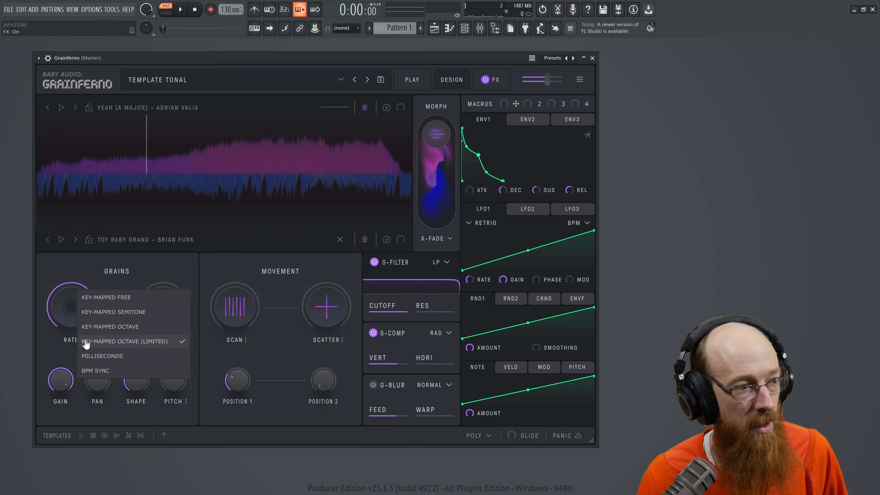
pyautogui.click(38, 341)
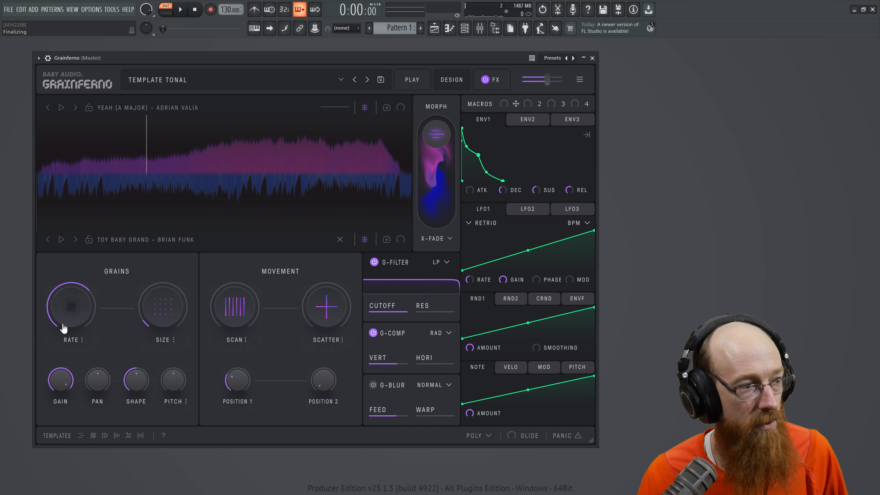
# Sweep the Tonal template's grain Rate down through -2.00 oct. to its minimum, and return it to 0.00 oct
pyautogui.moveTo(70, 311); pyautogui.dragTo(85, 361)
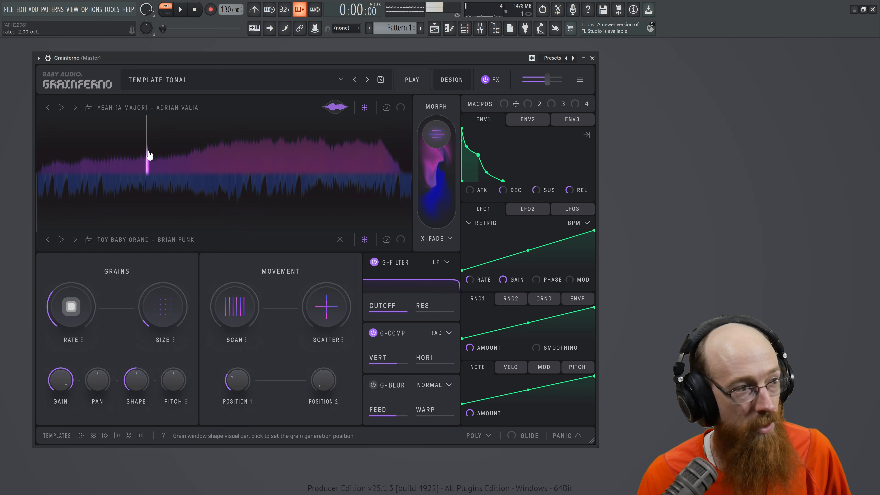
pyautogui.moveTo(74, 309); pyautogui.dragTo(76, 345)
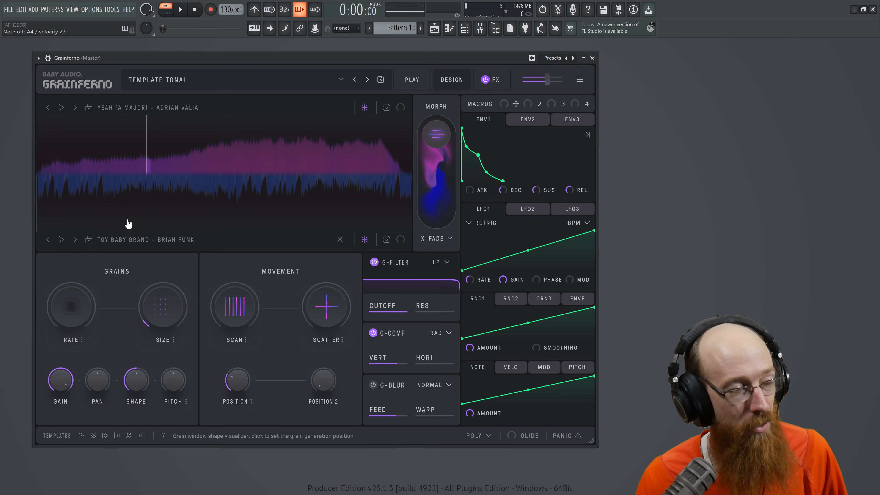
pyautogui.moveTo(86, 312); pyautogui.dragTo(92, 240)
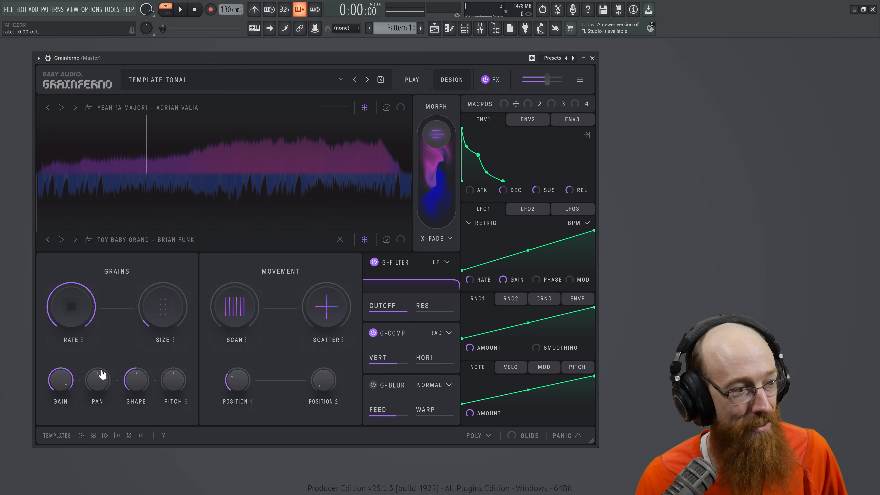
# Load the Stretch template, set its grain Rate to about 23.88 ms and raise Scan to about x1.46
pyautogui.click(106, 435)
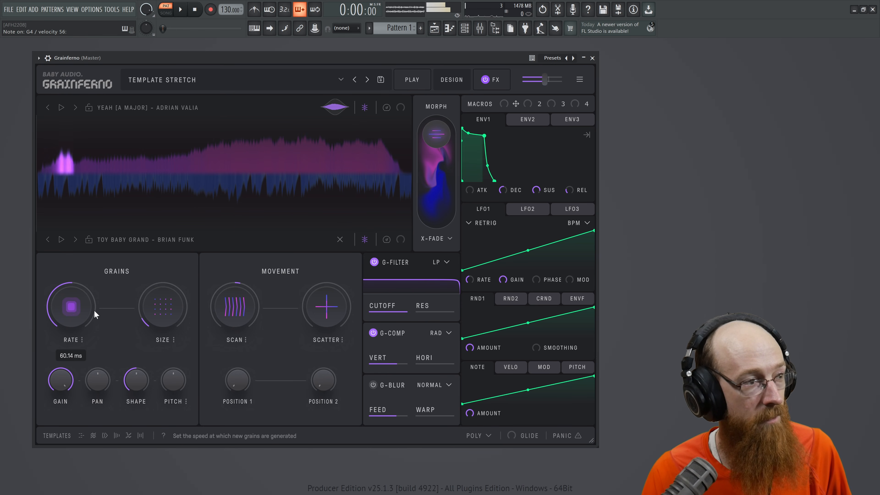
pyautogui.moveTo(88, 315)
pyautogui.mouseDown()
pyautogui.moveTo(91, 295)
pyautogui.moveTo(89, 343)
pyautogui.moveTo(95, 306)
pyautogui.mouseUp()
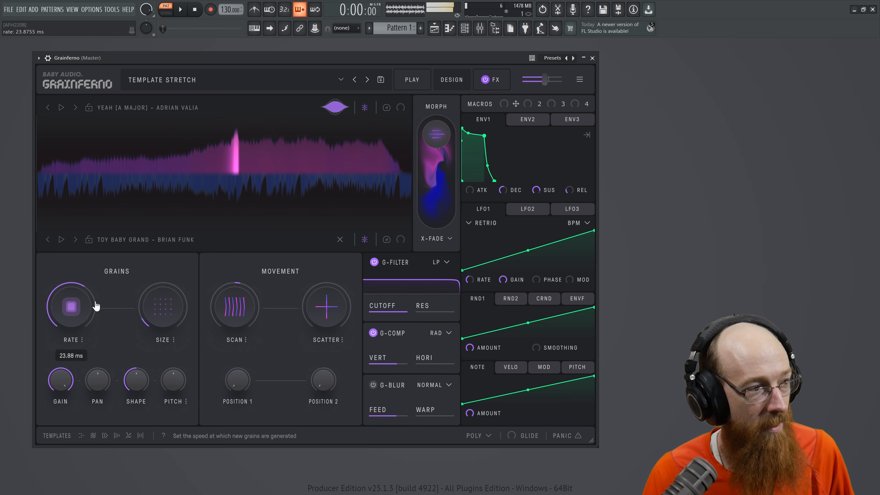
pyautogui.moveTo(232, 323); pyautogui.dragTo(237, 280)
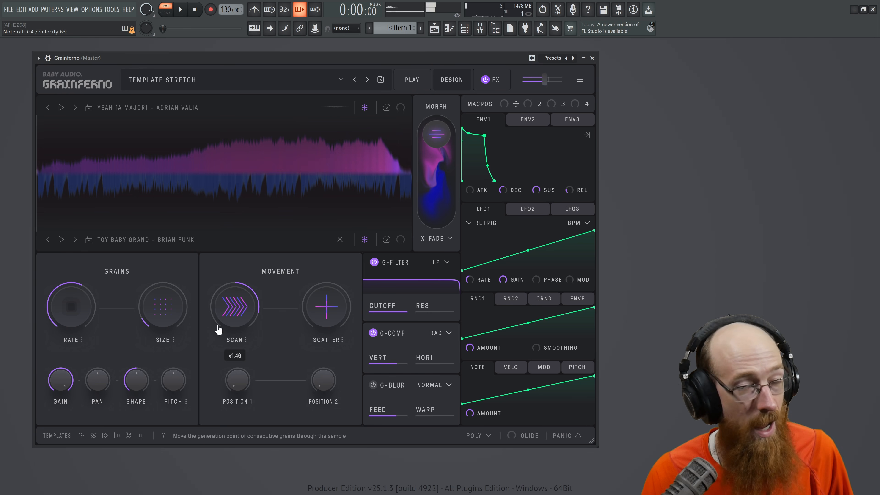
# Try the Slice and Chaos templates, and inspect the RND1 modulation source used by Chaos
pyautogui.click(116, 435)
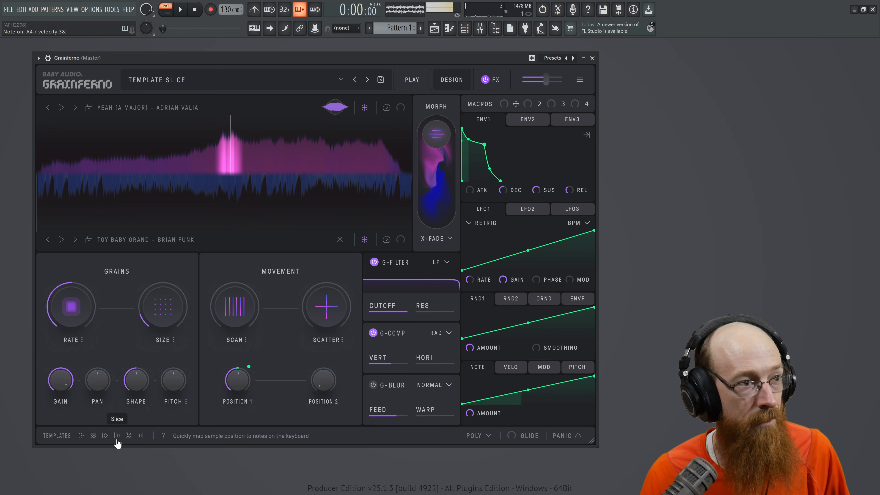
pyautogui.click(129, 436)
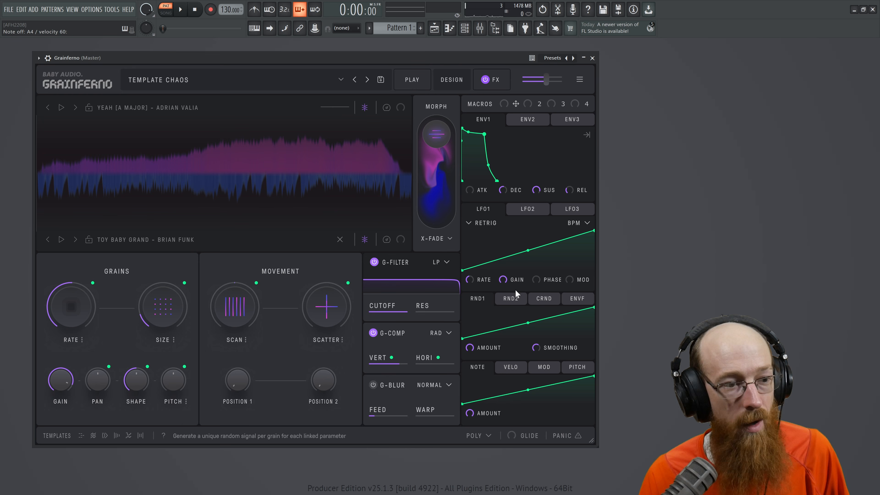
pyautogui.click(497, 300)
pyautogui.click(481, 300)
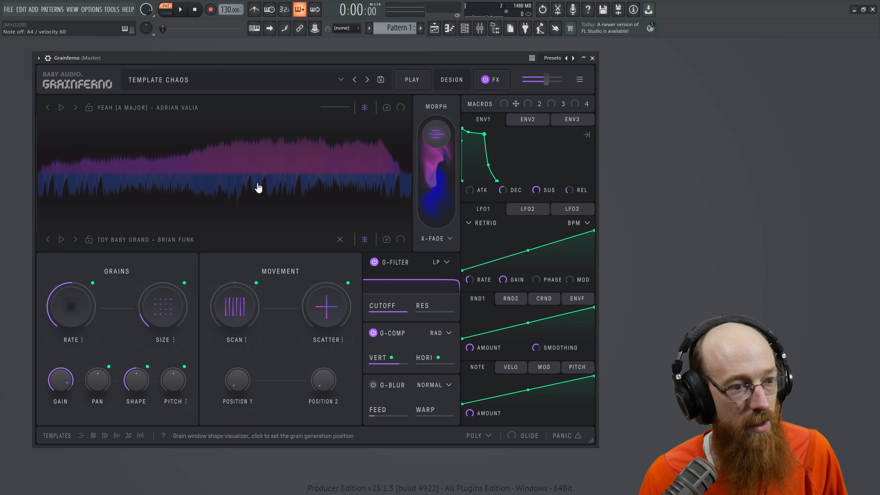
# Load the Rhythmic template and set Morph to 100.00 %, fully on the first sample
pyautogui.click(140, 436)
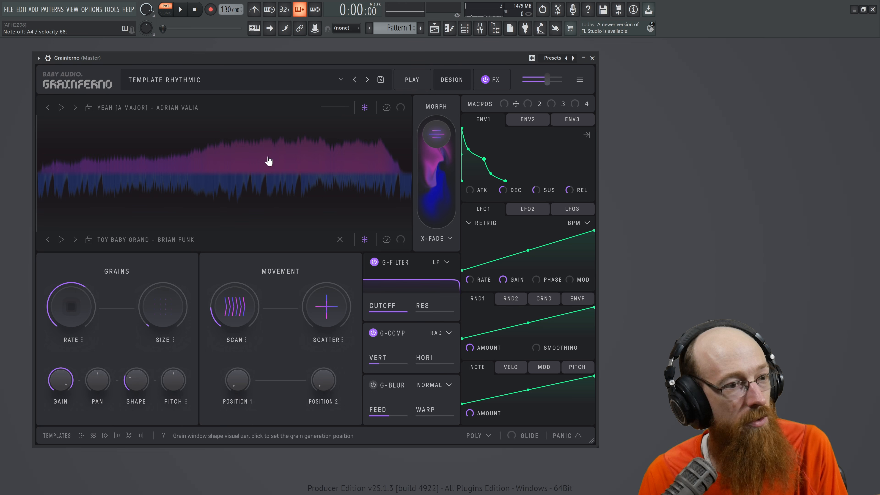
pyautogui.moveTo(440, 142)
pyautogui.mouseDown()
pyautogui.moveTo(448, 206)
pyautogui.moveTo(437, 136)
pyautogui.mouseUp()
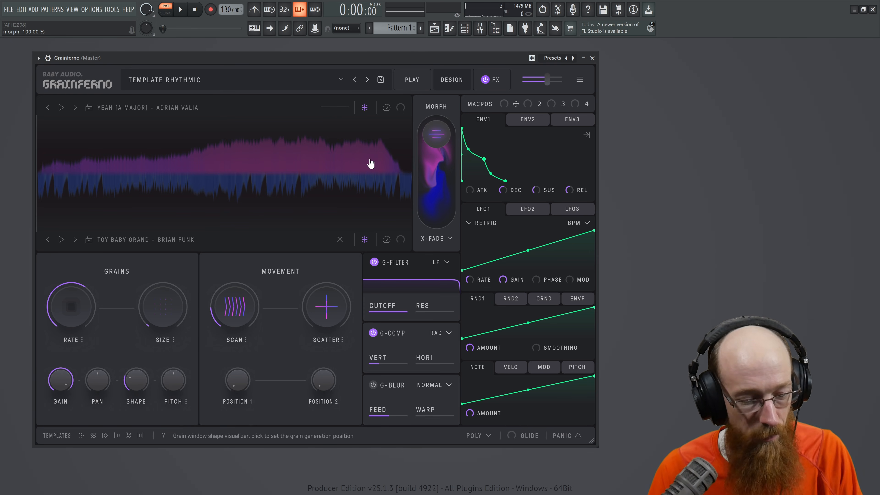
# Show the sample browser, remove the Toy Baby Grand sample and load Lev2_Kick_A#_23 into the first sample slot
pyautogui.click(493, 31)
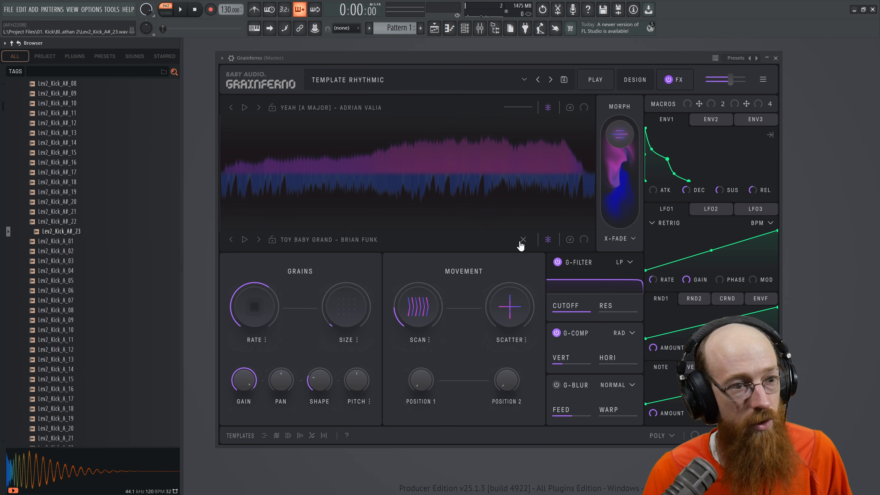
pyautogui.click(523, 239)
pyautogui.moveTo(59, 231); pyautogui.dragTo(419, 165)
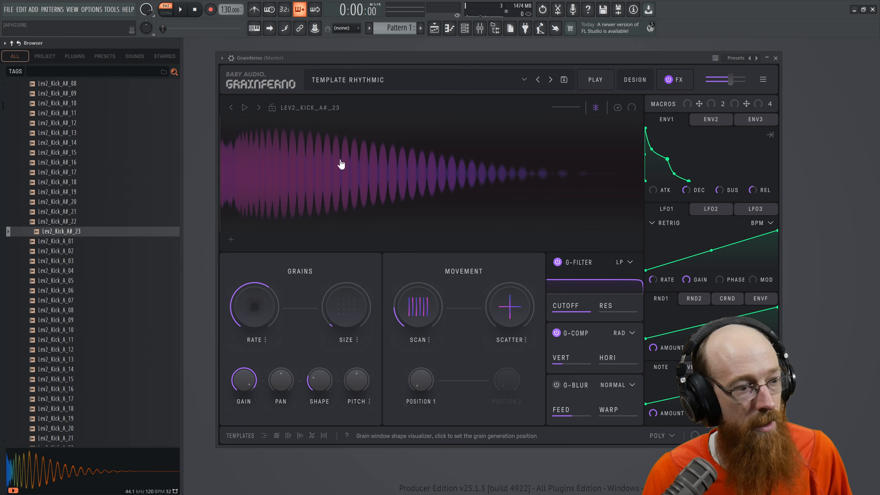
# Switch the grain Rate mode to Milliseconds, set the Rate to about 4.22 ms and review the other rate modes
pyautogui.moveTo(261, 324); pyautogui.dragTo(268, 287)
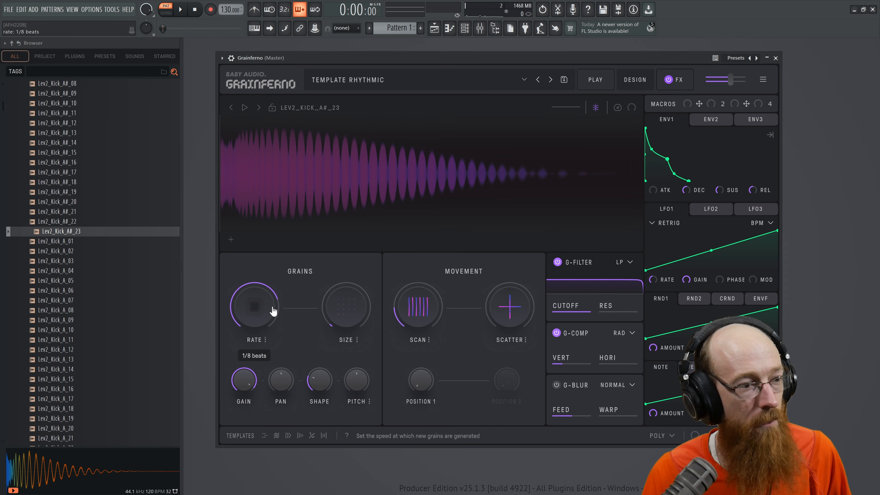
pyautogui.click(265, 339)
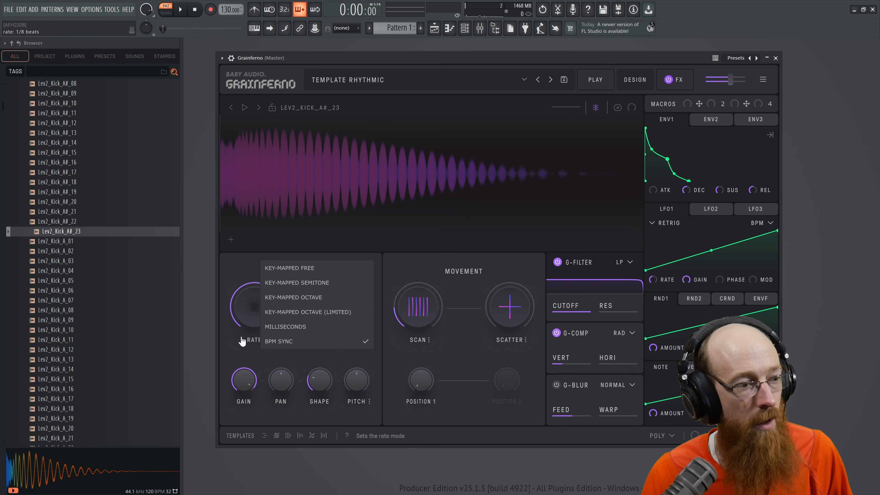
pyautogui.click(315, 326)
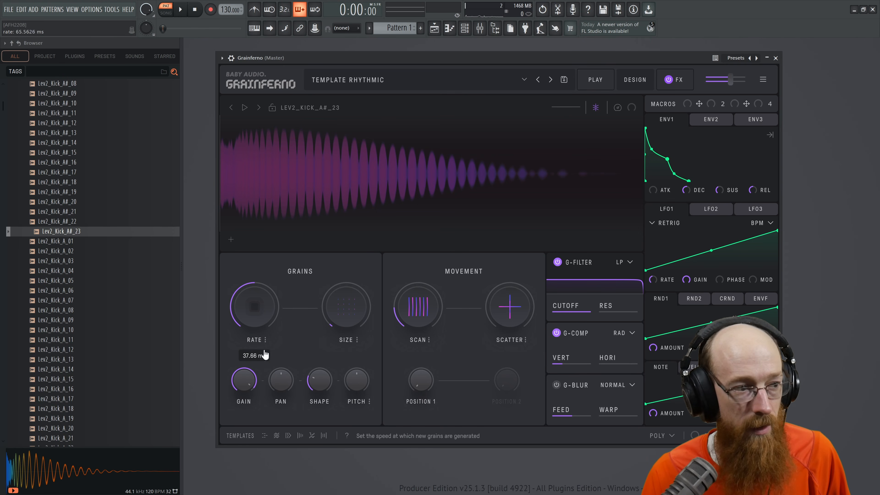
pyautogui.click(266, 339)
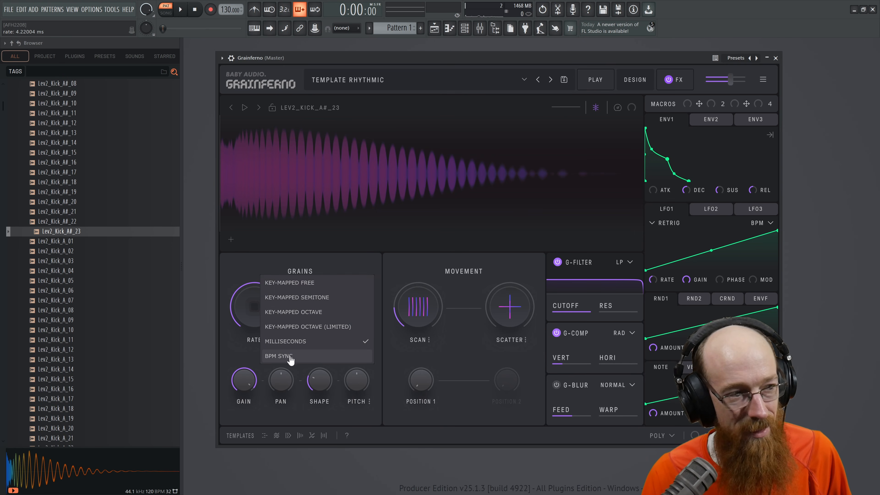
pyautogui.click(244, 346)
pyautogui.click(265, 339)
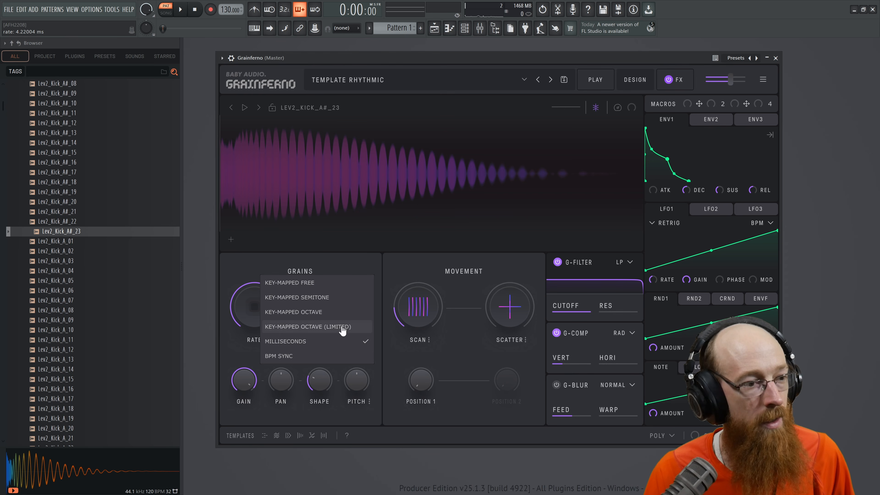
pyautogui.click(401, 262)
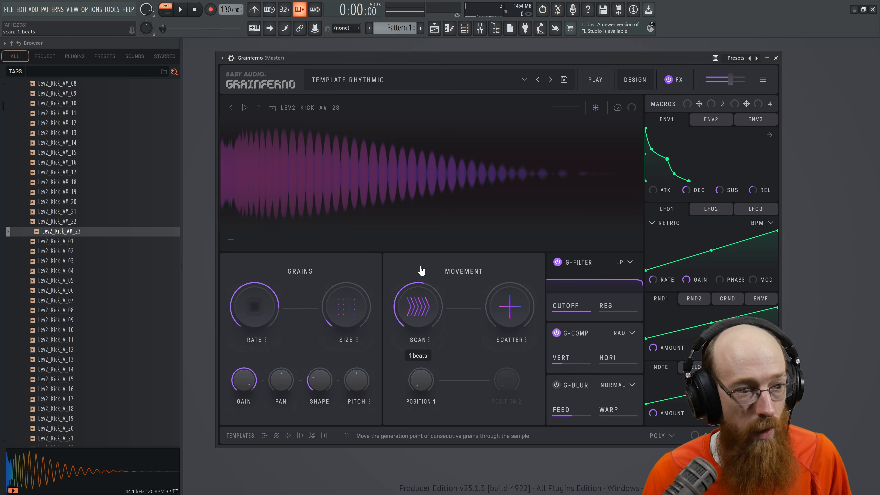
# Switch Scan to Narrow Range at about x-0.01 and set Position 1 to 0.89 %, at the start of the kick
pyautogui.click(429, 340)
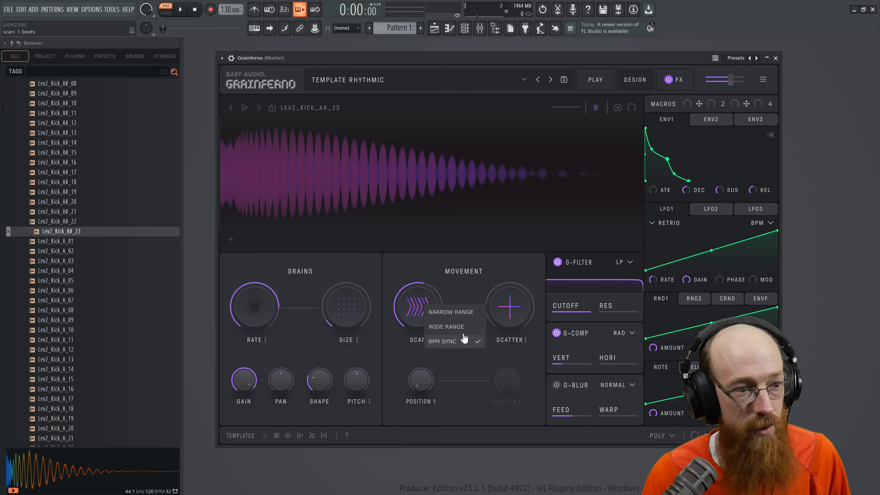
pyautogui.click(464, 313)
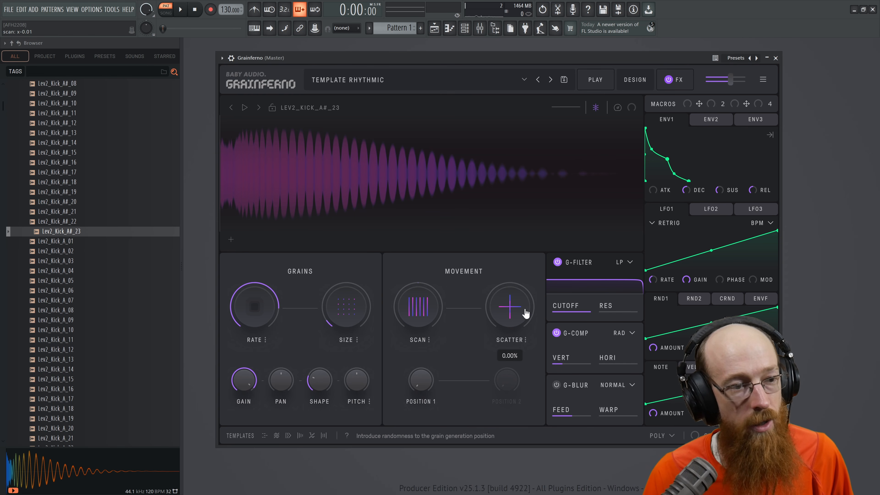
pyautogui.moveTo(335, 189); pyautogui.dragTo(224, 217)
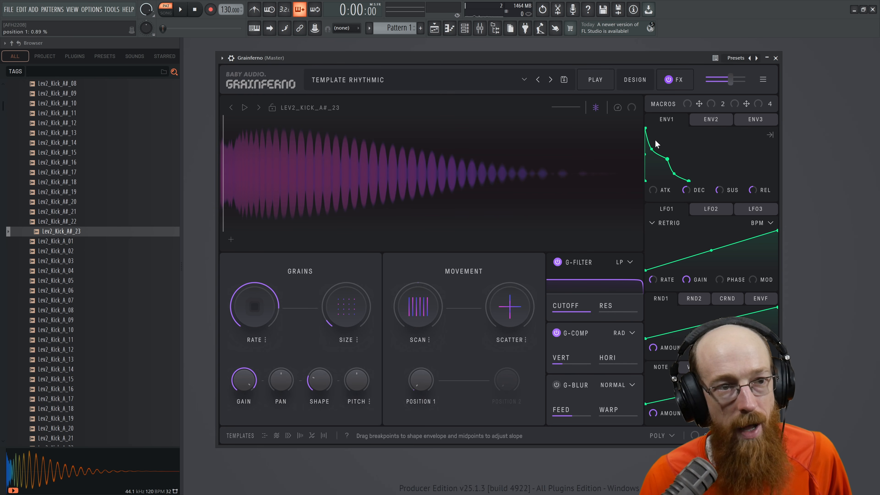
# Raise ENV1's sustain to maximum and set its release to about 447 ms
pyautogui.moveTo(667, 160); pyautogui.dragTo(669, 128)
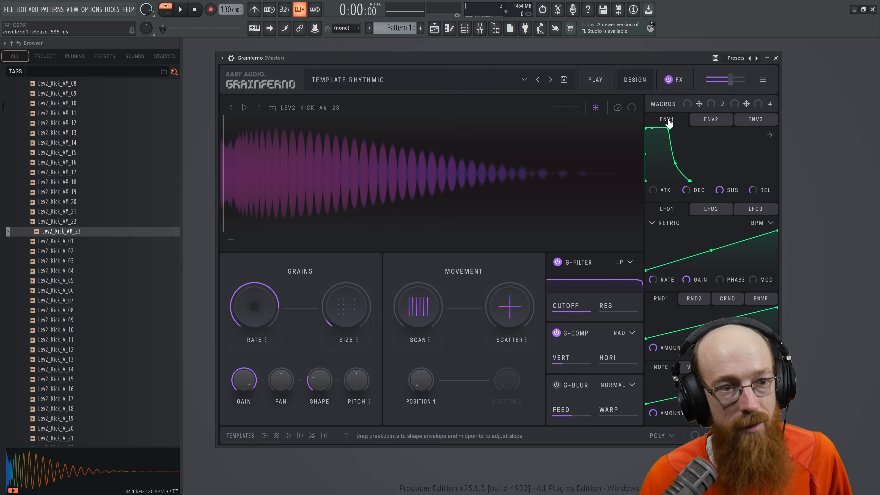
pyautogui.moveTo(753, 197); pyautogui.dragTo(754, 199)
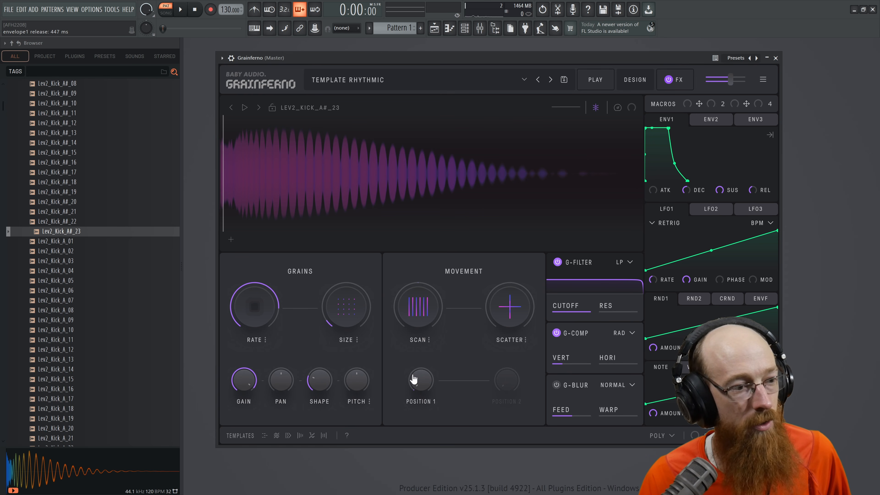
# Set the grain window Shape to about 80.36 % and fine-tune the grain Size
pyautogui.moveTo(323, 387); pyautogui.dragTo(322, 382)
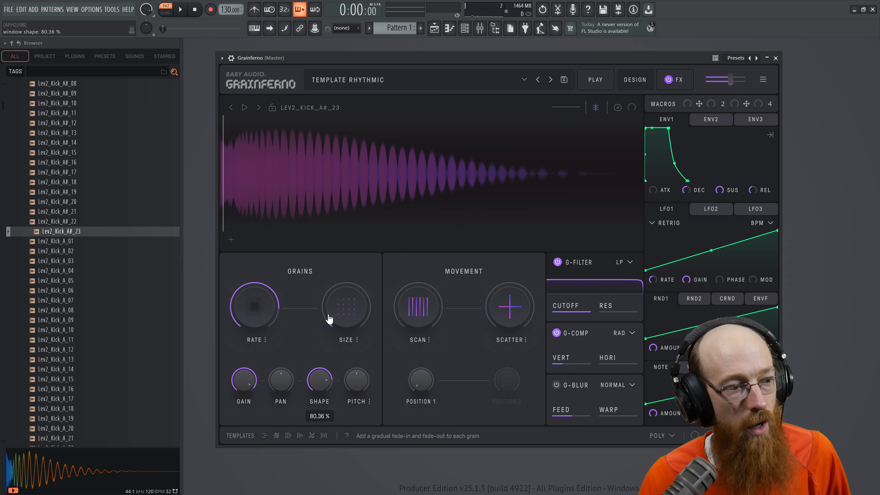
pyautogui.moveTo(329, 319); pyautogui.dragTo(329, 317)
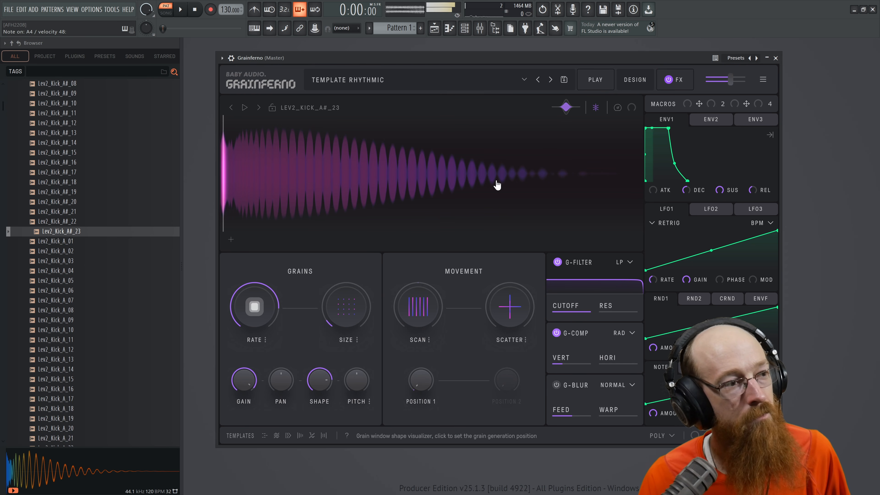
# Raise Scan to about x0.02 and bring the grain Rate to about 49.34 ms
pyautogui.moveTo(426, 310); pyautogui.dragTo(426, 309)
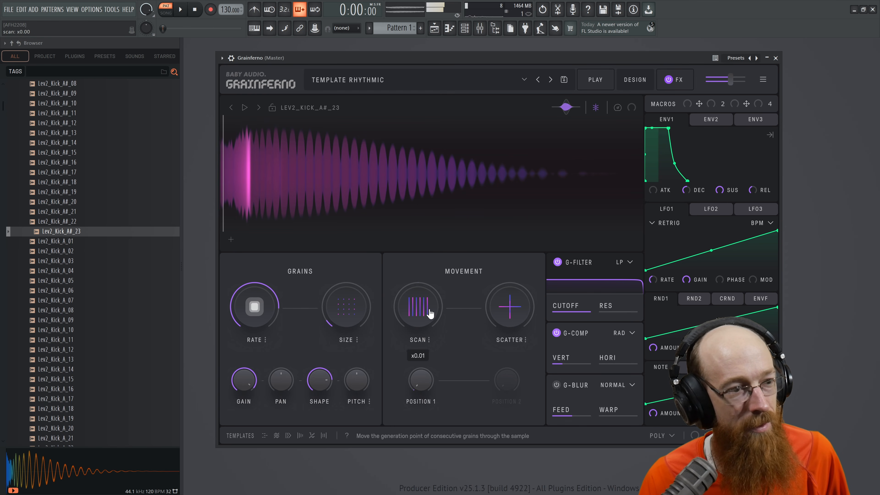
pyautogui.scroll(-3, 430, 312)
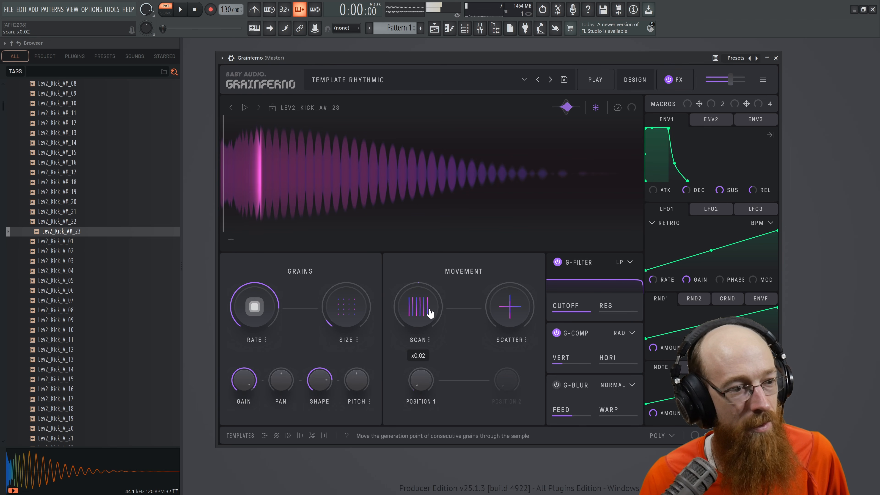
pyautogui.moveTo(273, 303)
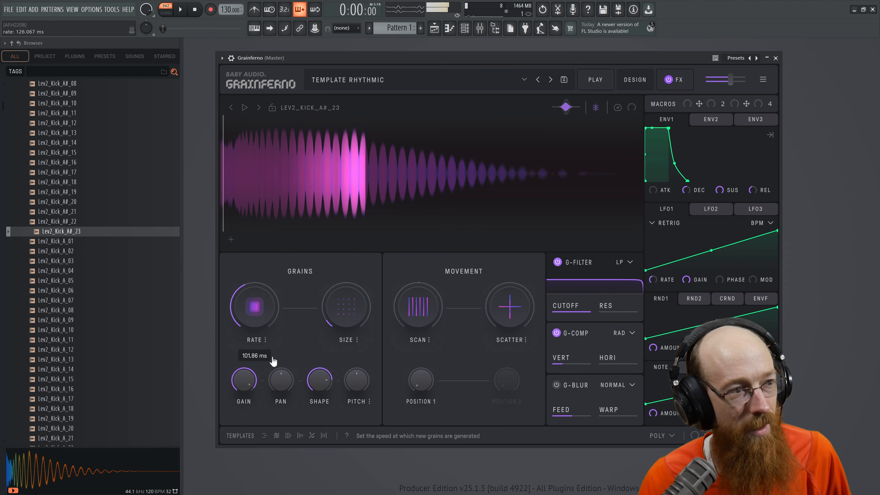
pyautogui.moveTo(273, 314); pyautogui.dragTo(269, 343)
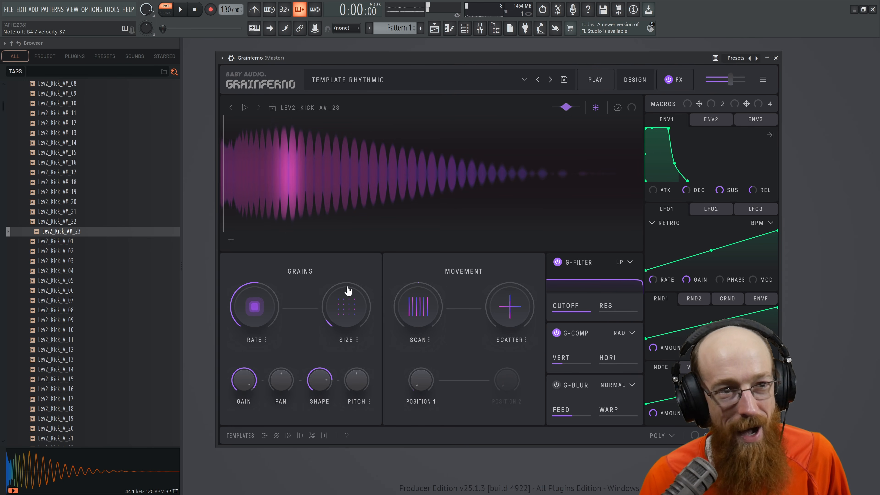
# Modulate the grain Rate with LFO1 at 83% depth and bow the LFO's ramp upward into a fast-rising curve
pyautogui.moveTo(254, 312)
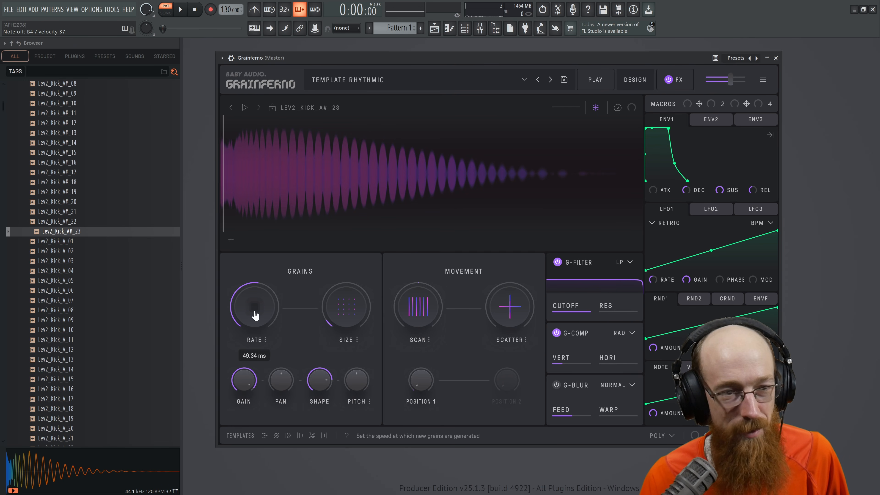
pyautogui.moveTo(683, 208); pyautogui.dragTo(255, 312)
pyautogui.moveTo(256, 274)
pyautogui.moveTo(254, 268); pyautogui.dragTo(254, 267)
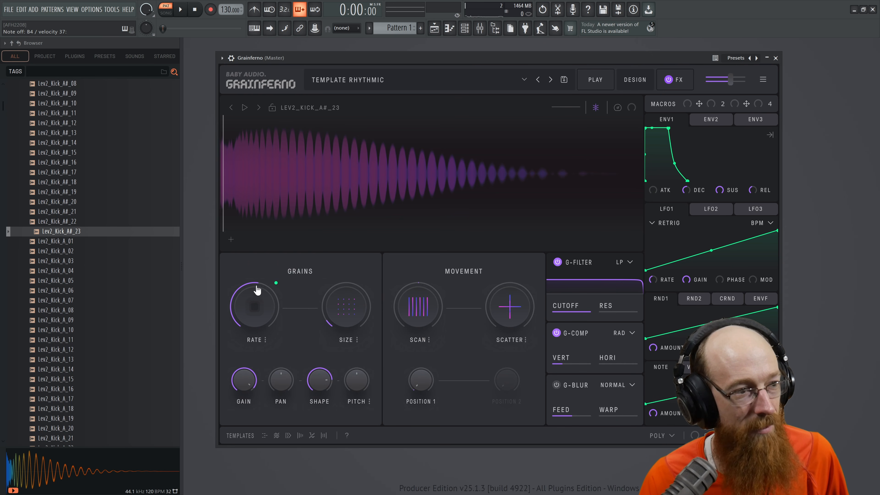
pyautogui.moveTo(270, 313); pyautogui.dragTo(266, 335)
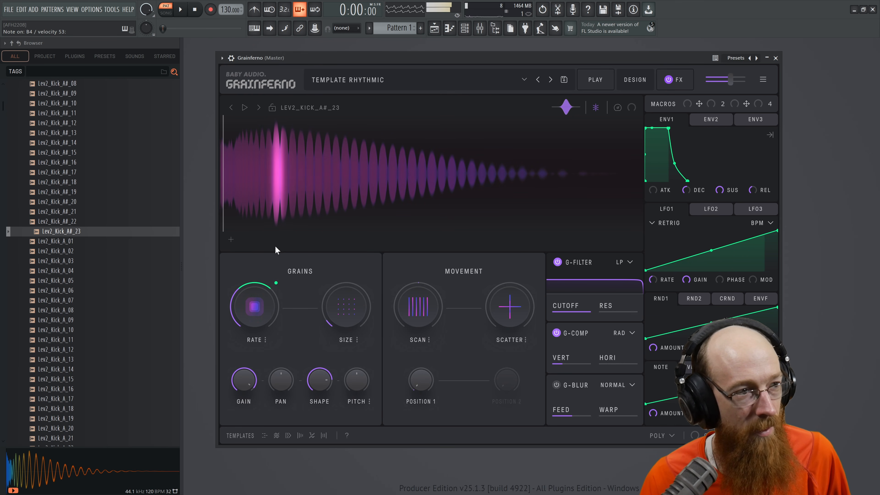
pyautogui.moveTo(255, 307)
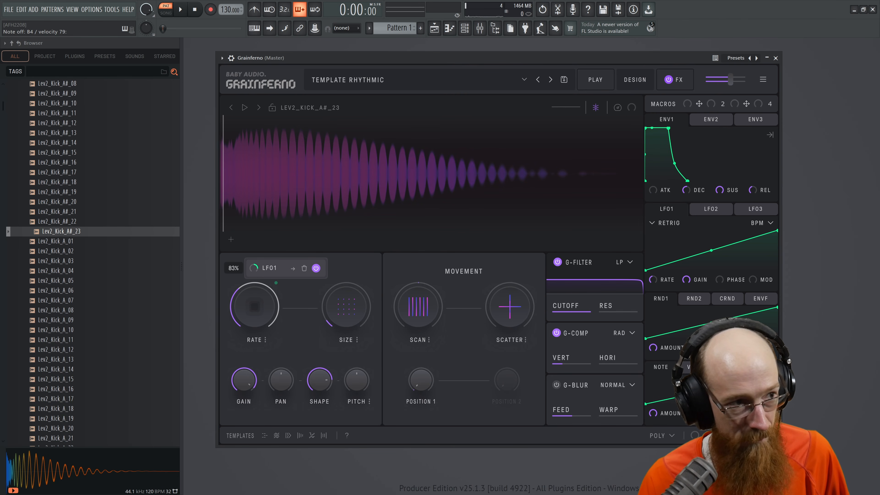
pyautogui.moveTo(711, 250); pyautogui.dragTo(709, 240)
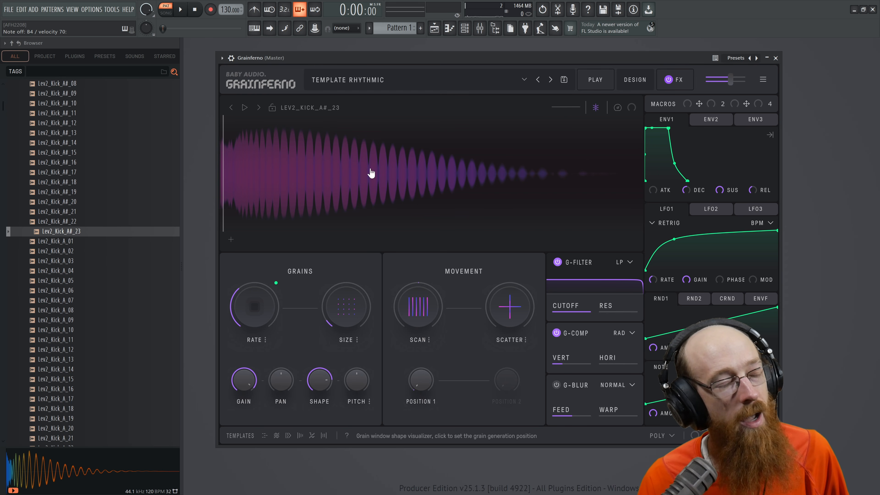
# Move the grain generation position to near the middle of the kick sample and set Scan to about x-0.20
pyautogui.click(422, 191)
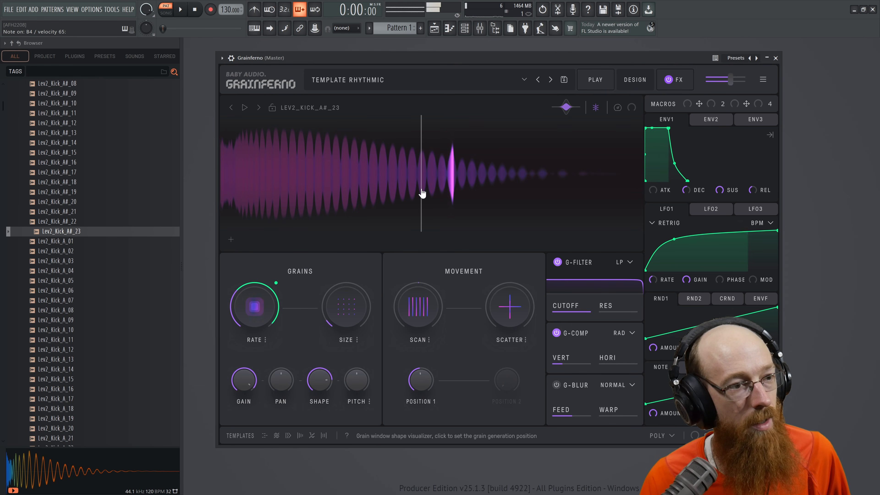
pyautogui.moveTo(265, 305)
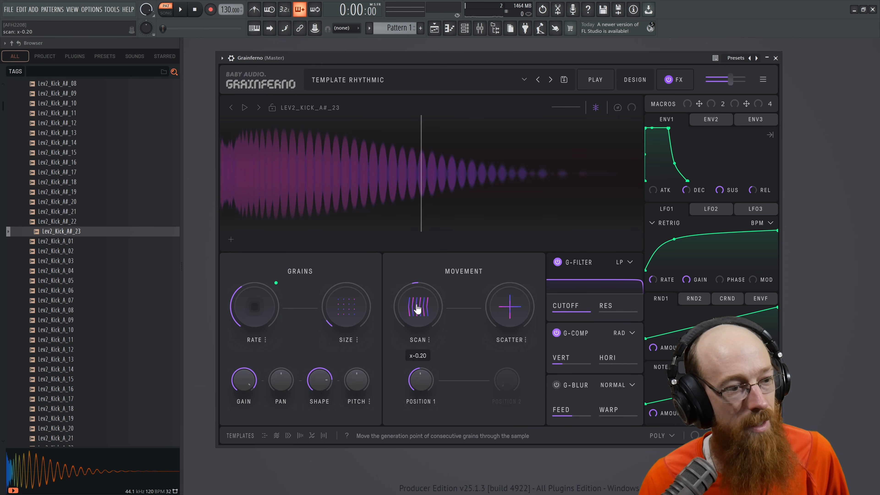
# Set the grain Rate to about 279.43 ms and reduce the LFO1 modulation depth on it
pyautogui.moveTo(260, 325)
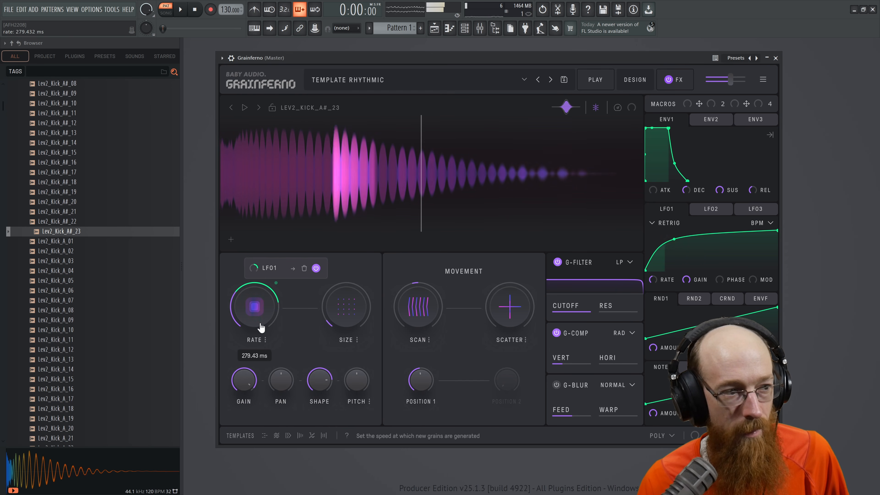
pyautogui.moveTo(254, 273)
pyautogui.moveTo(254, 276); pyautogui.dragTo(254, 293)
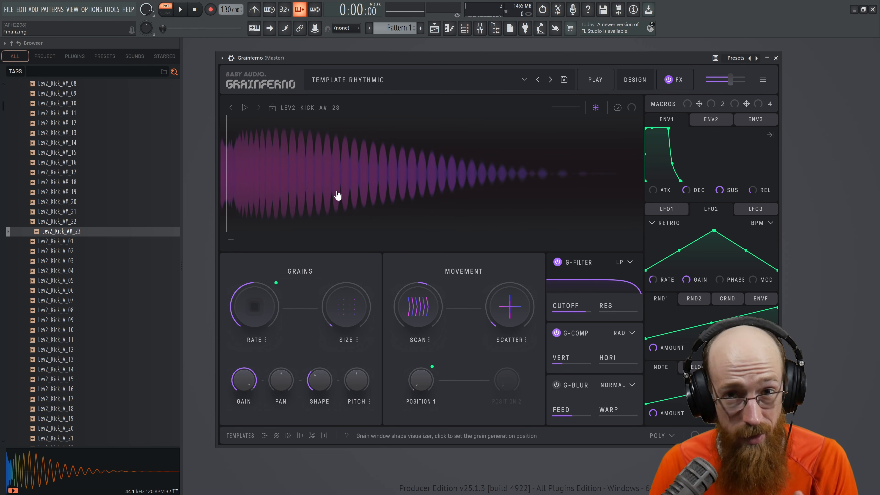
# Advance through the following kick samples to Lev2_Kick_A_02 and set Scan to about x0.02
pyautogui.click(258, 108)
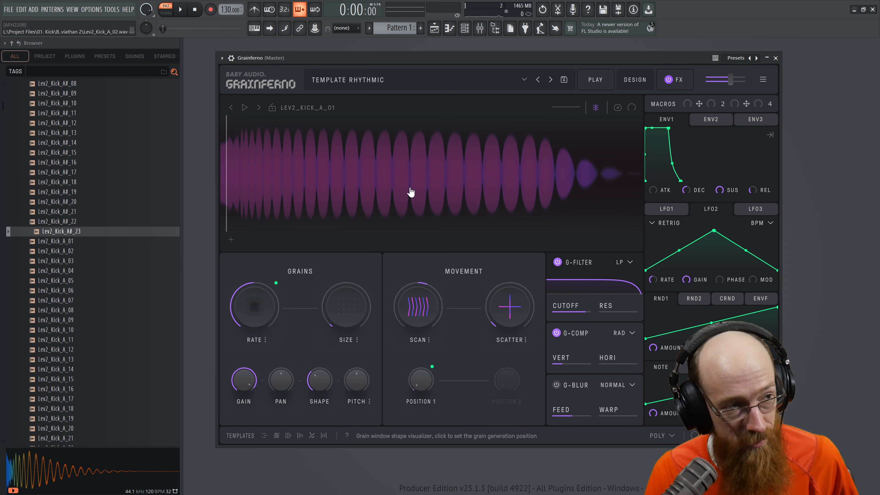
pyautogui.click(258, 108)
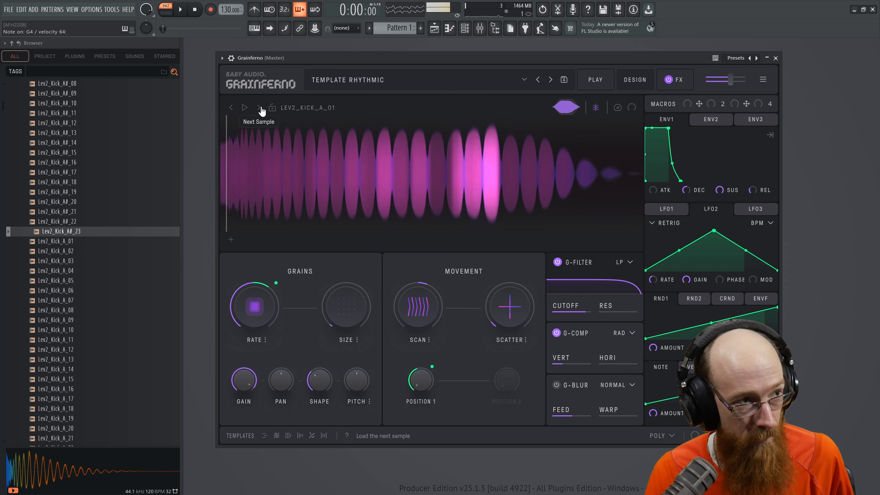
pyautogui.click(429, 339)
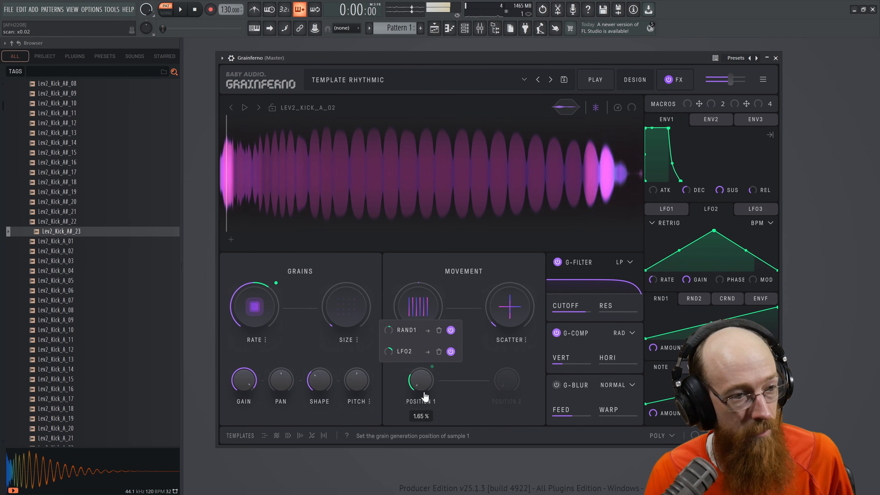
# Disable the RAND1 modulation on Position 1 and reduce its LFO2 modulation depth
pyautogui.click(450, 330)
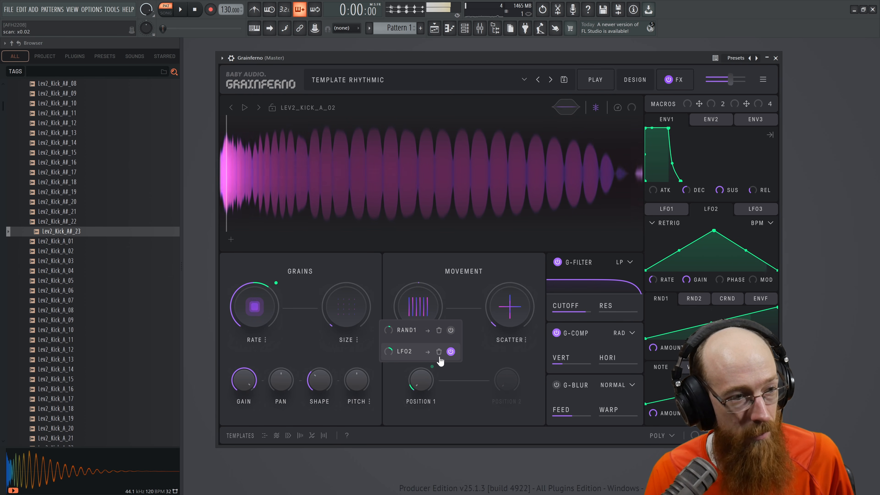
pyautogui.moveTo(389, 351); pyautogui.dragTo(388, 373)
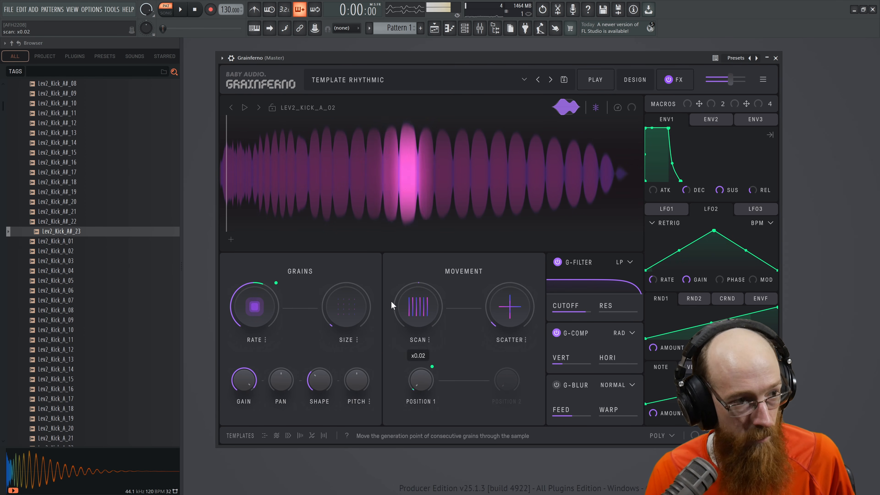
# Open the G-Filter cutoff to 19999 Hz and readjust the grain Size and Rate
pyautogui.moveTo(577, 311); pyautogui.dragTo(633, 317)
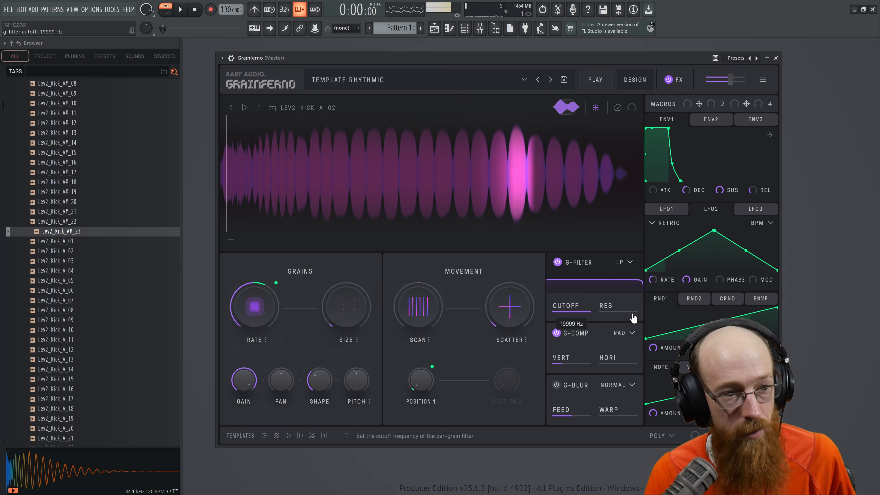
pyautogui.moveTo(348, 319); pyautogui.dragTo(345, 316)
pyautogui.moveTo(265, 308); pyautogui.dragTo(266, 294)
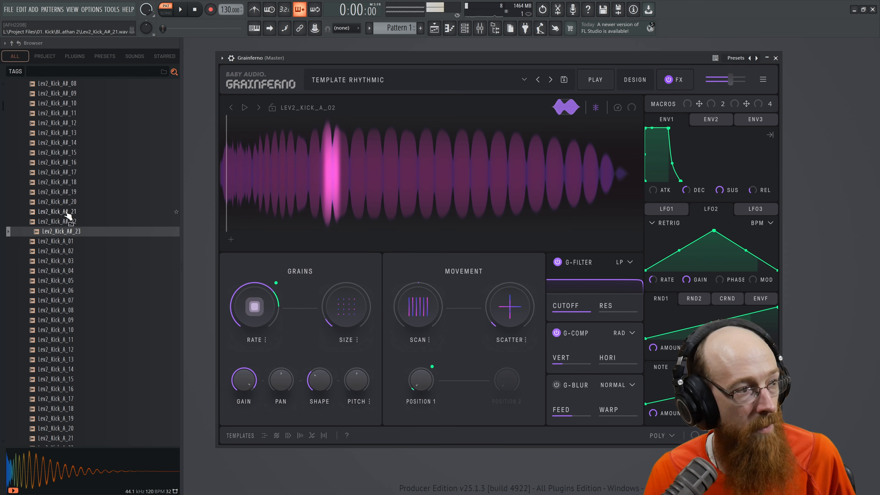
# Advance the loaded sample from Lev2_Kick_A_02 to Lev2_Kick_A_04
pyautogui.click(258, 107)
pyautogui.click(258, 107)
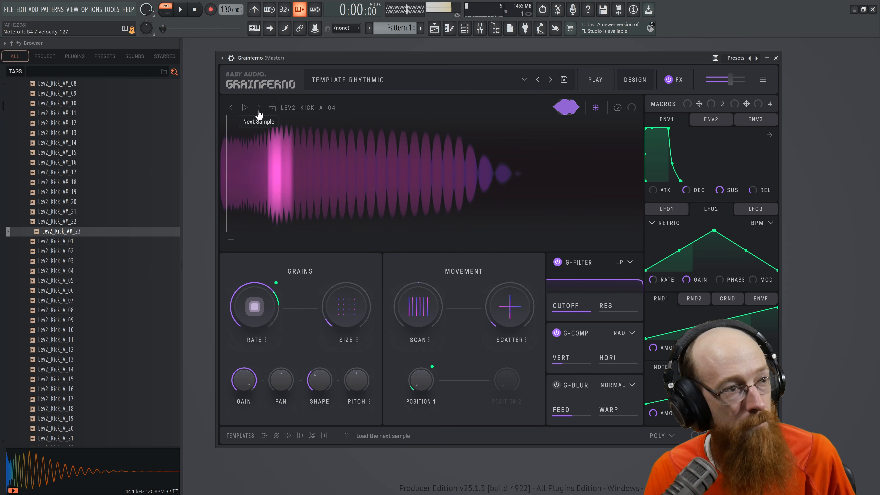
# Readjust Scan and grain Size, and move Position 1 close to the end of the sample
pyautogui.moveTo(248, 318)
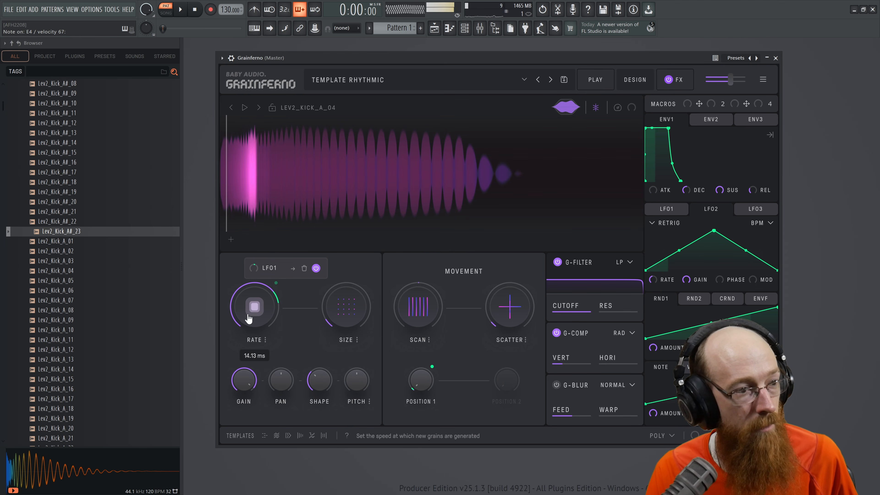
pyautogui.moveTo(418, 312)
pyautogui.mouseDown()
pyautogui.moveTo(423, 278)
pyautogui.moveTo(422, 307)
pyautogui.mouseUp()
pyautogui.moveTo(351, 309)
pyautogui.mouseDown()
pyautogui.moveTo(351, 320)
pyautogui.moveTo(348, 271)
pyautogui.moveTo(355, 387)
pyautogui.mouseUp()
pyautogui.click(626, 186)
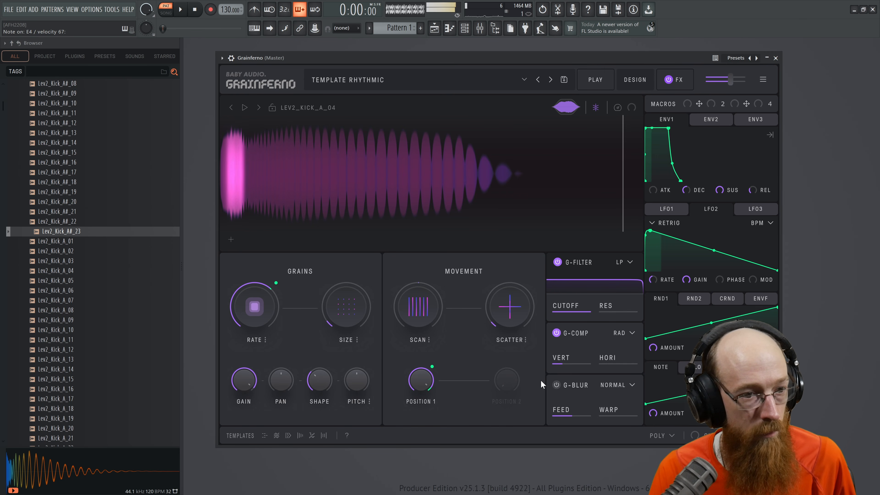
# Enable G-Blur in Violent mode, turn off G-Comp and raise Scan slightly
pyautogui.click(627, 386)
pyautogui.click(625, 402)
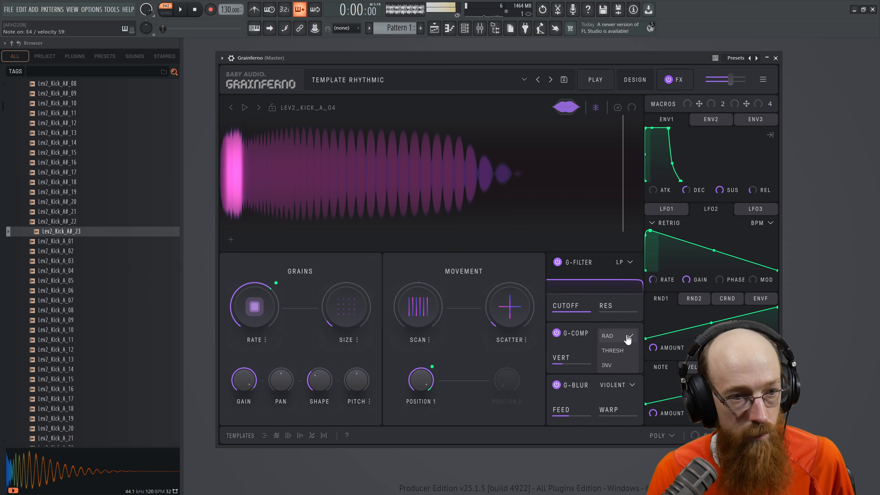
pyautogui.click(555, 333)
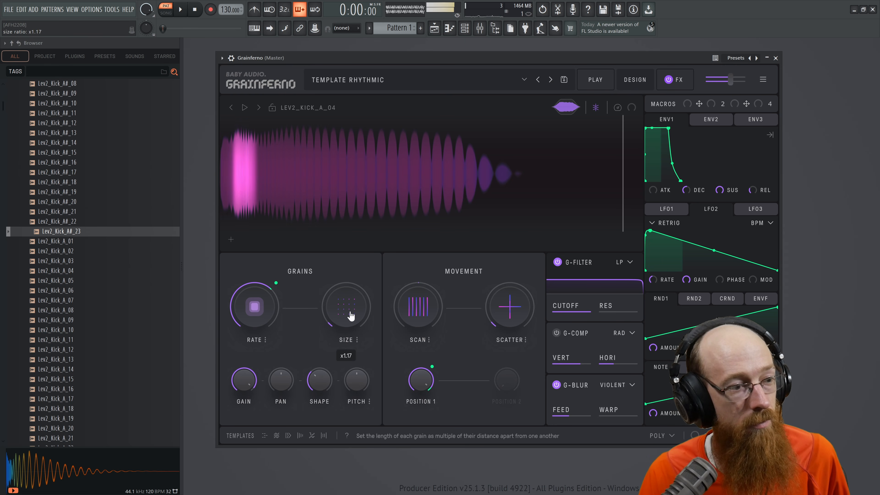
pyautogui.moveTo(407, 315); pyautogui.dragTo(407, 313)
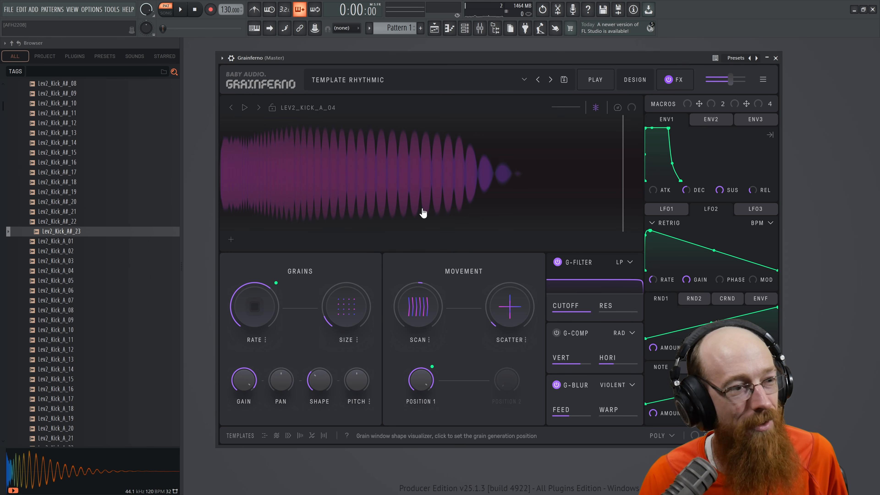
# Add Lev2_Kick_A_06 as the second sample, blend towards it with Morph and align Position 2 with Position 1 near the end
pyautogui.moveTo(105, 297); pyautogui.dragTo(416, 236)
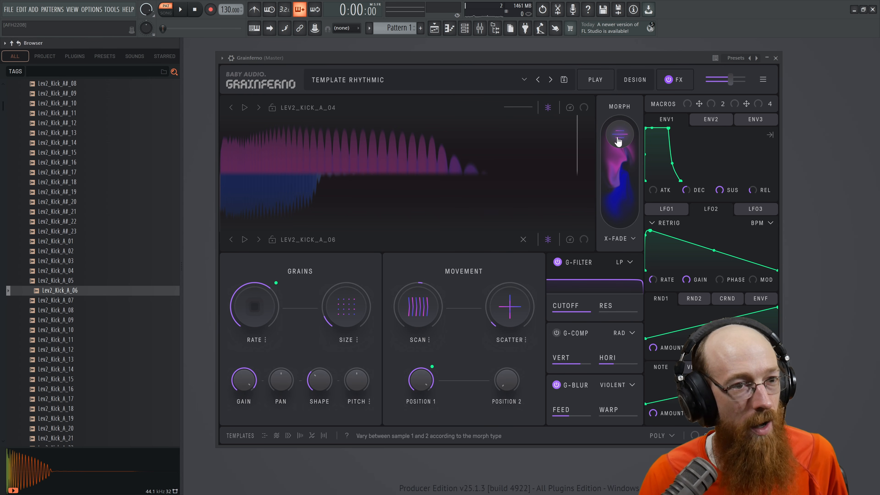
pyautogui.moveTo(618, 142); pyautogui.dragTo(619, 223)
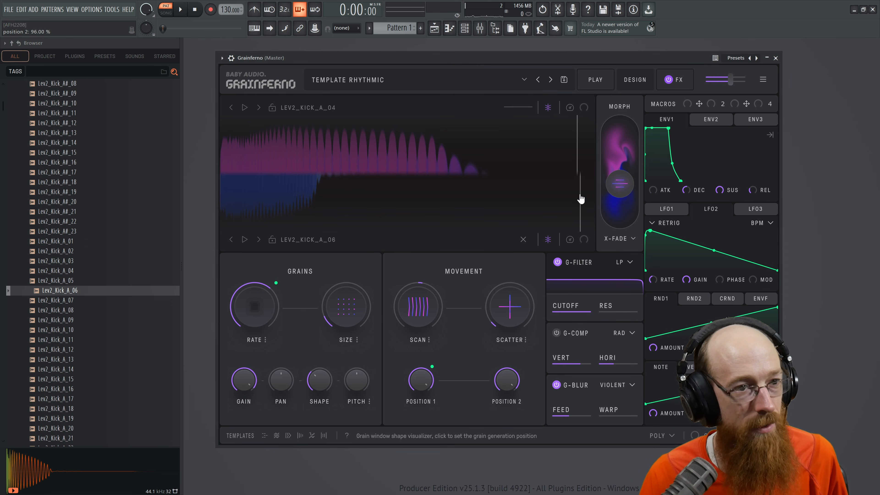
pyautogui.moveTo(577, 201); pyautogui.dragTo(576, 202)
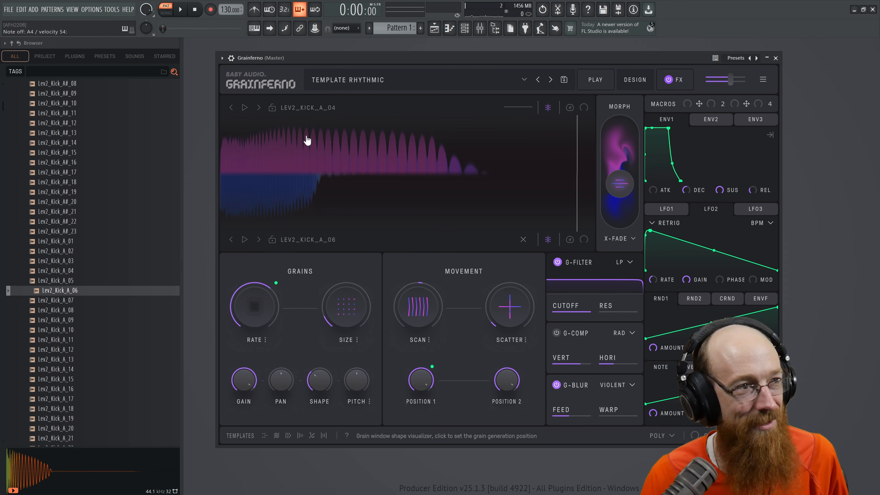
# Enable the Soft Clip effect with resonance about 31% and mix about 27%, and enable the compressor in OTT mode
pyautogui.click(678, 80)
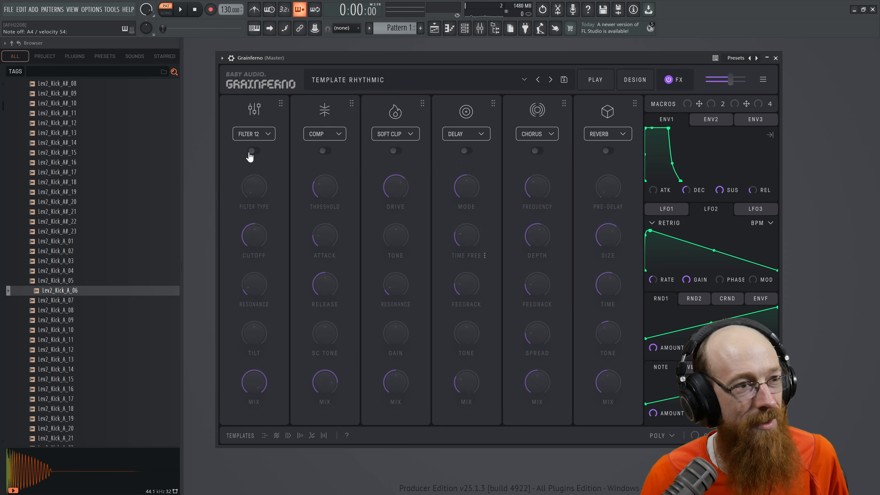
pyautogui.click(394, 151)
pyautogui.moveTo(392, 242); pyautogui.dragTo(399, 158)
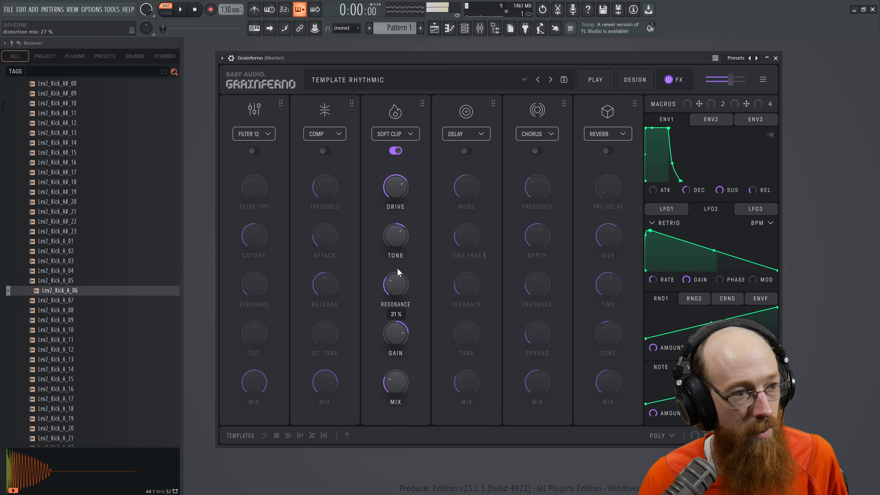
pyautogui.click(325, 151)
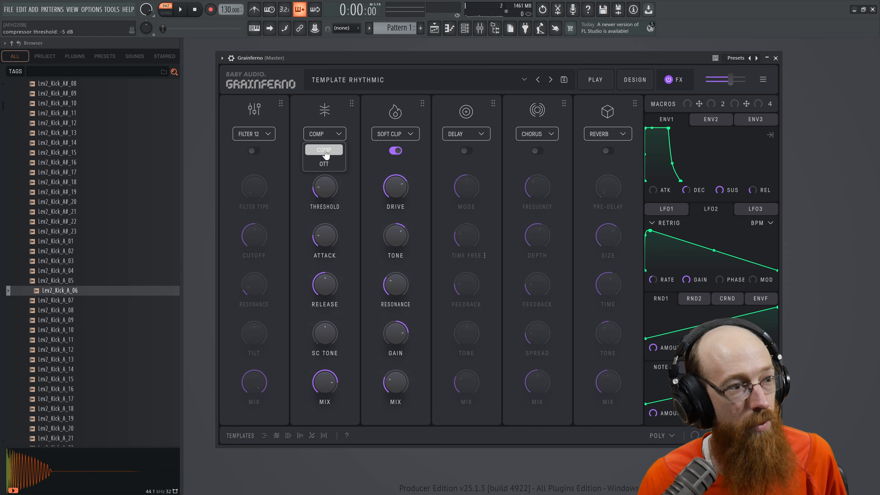
pyautogui.click(324, 164)
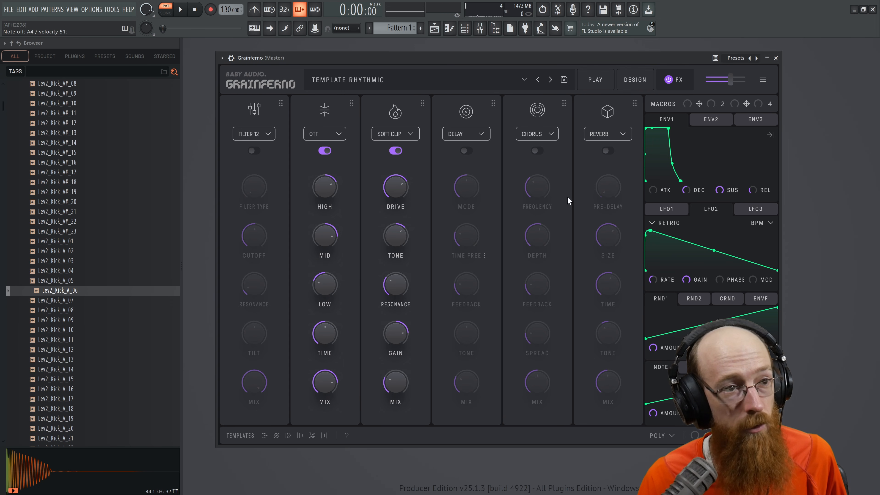
# Enable a small, short reverb, try it ahead of OTT, then return it to the chain's end with mix about 16%
pyautogui.click(607, 151)
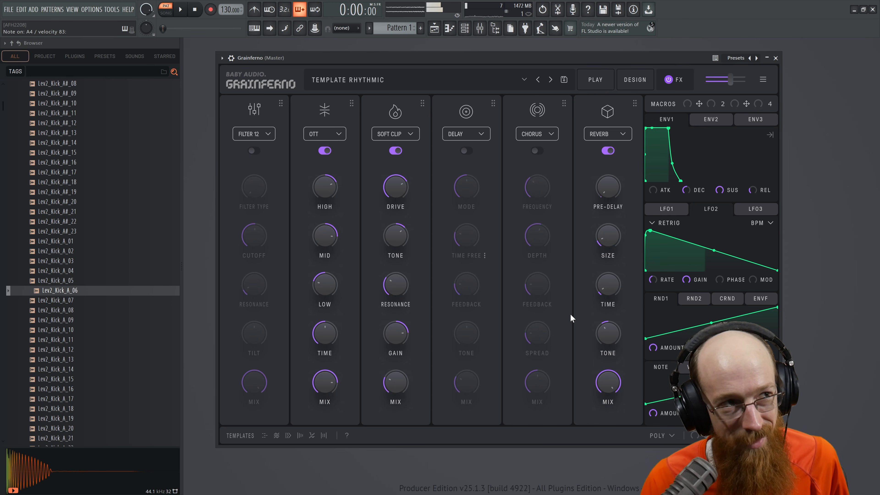
pyautogui.moveTo(607, 112); pyautogui.dragTo(318, 141)
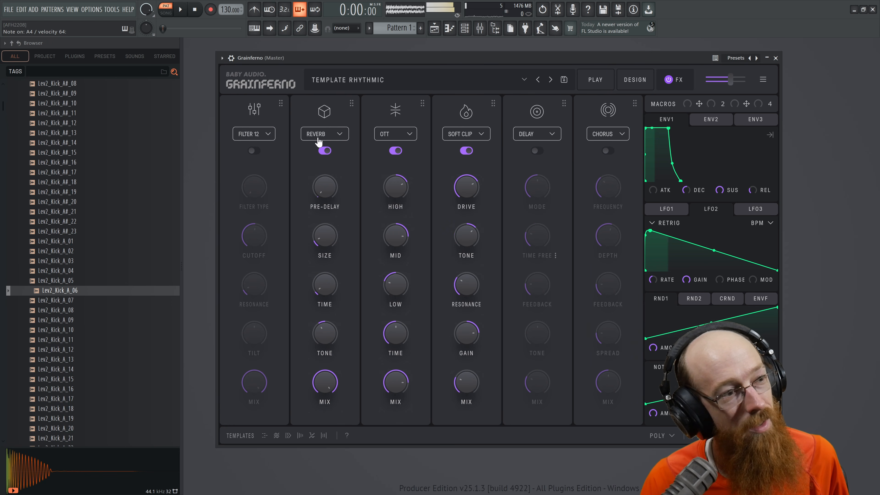
pyautogui.moveTo(331, 116)
pyautogui.mouseDown()
pyautogui.moveTo(636, 115)
pyautogui.moveTo(585, 139)
pyautogui.mouseUp()
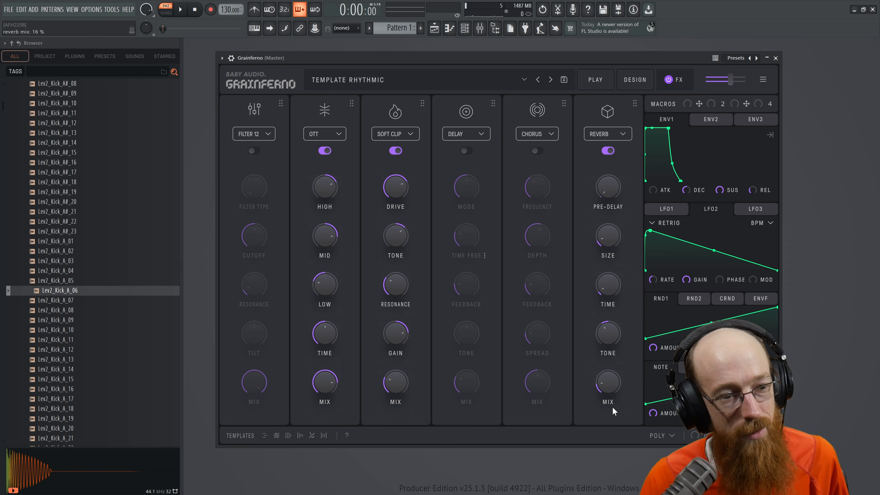
pyautogui.moveTo(612, 412); pyautogui.dragTo(613, 410)
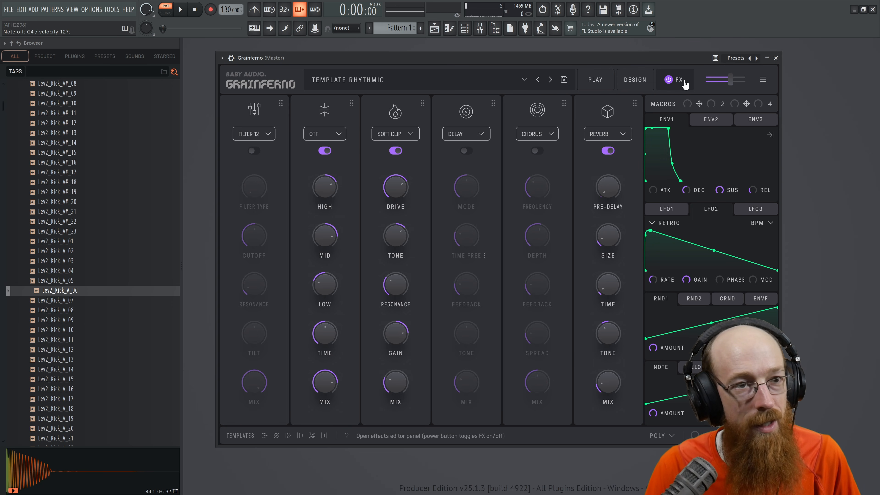
# Set Glide to about 464 ms and switch the voice mode to Mono
pyautogui.click(603, 83)
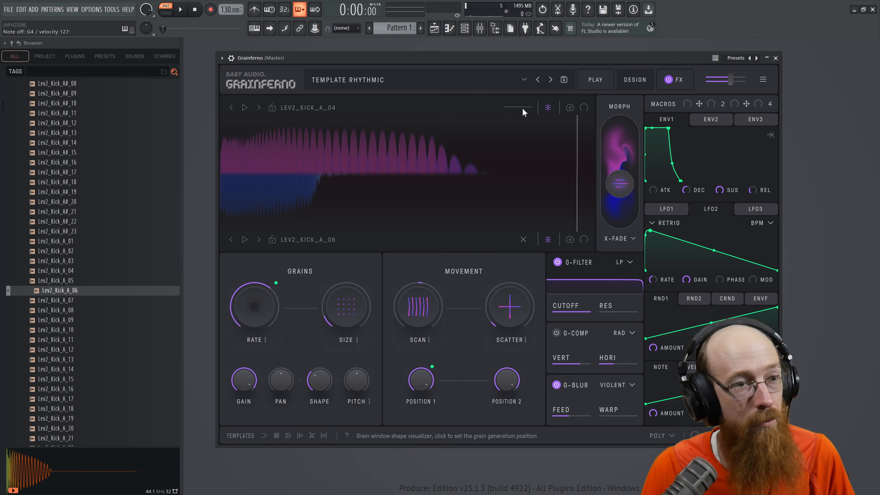
pyautogui.click(592, 87)
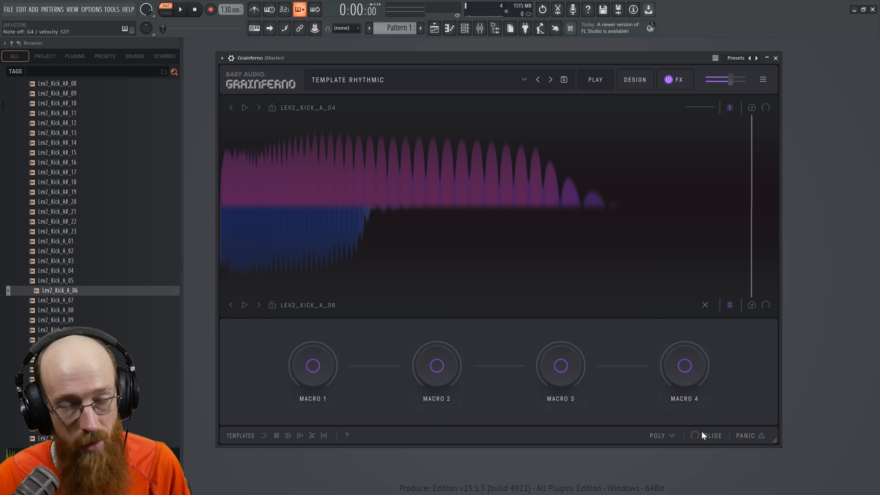
pyautogui.moveTo(693, 439); pyautogui.dragTo(698, 378)
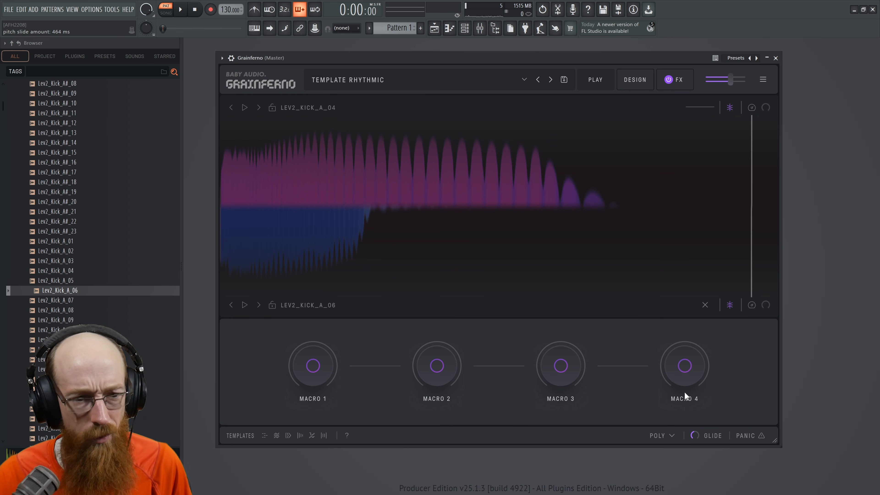
pyautogui.click(662, 435)
pyautogui.click(652, 403)
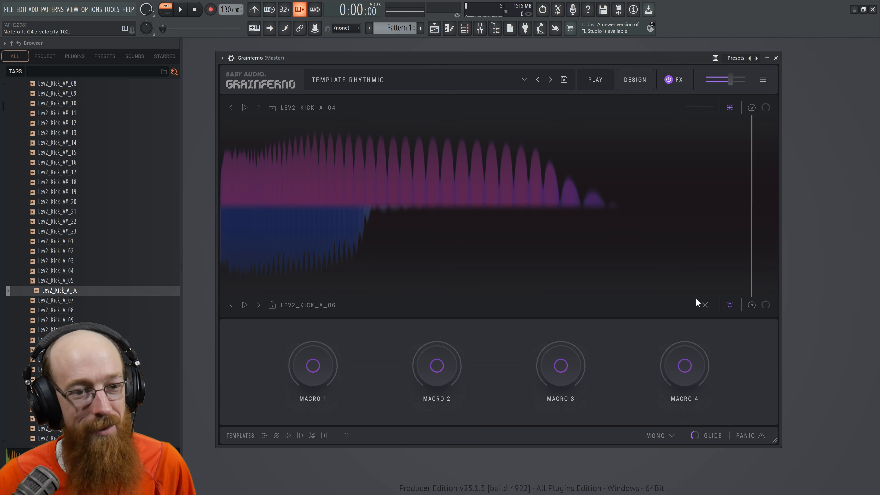
# Return to the design view and readjust the grain Rate to about 24.94 ms
pyautogui.click(634, 80)
pyautogui.moveTo(262, 301)
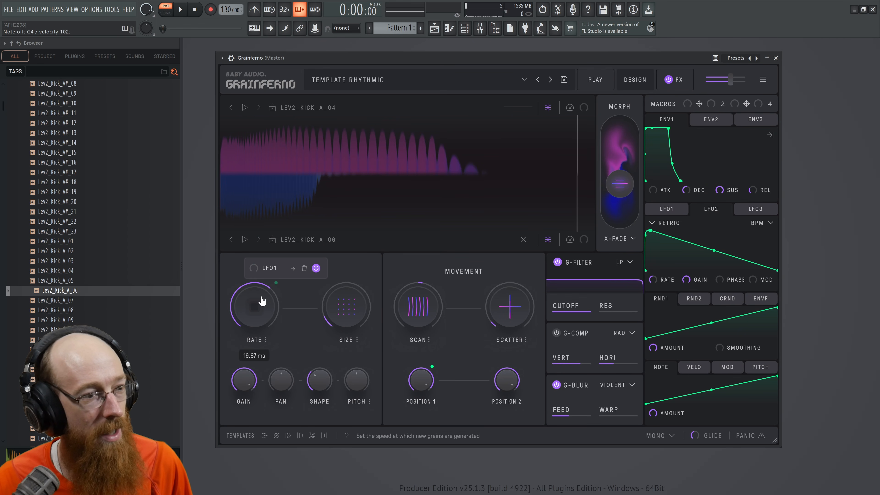
pyautogui.moveTo(264, 309); pyautogui.dragTo(268, 298)
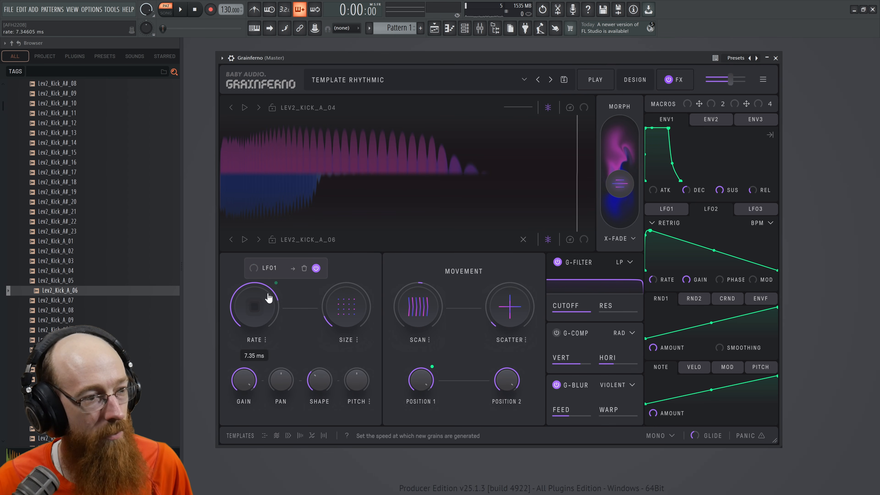
pyautogui.moveTo(262, 318); pyautogui.dragTo(264, 313)
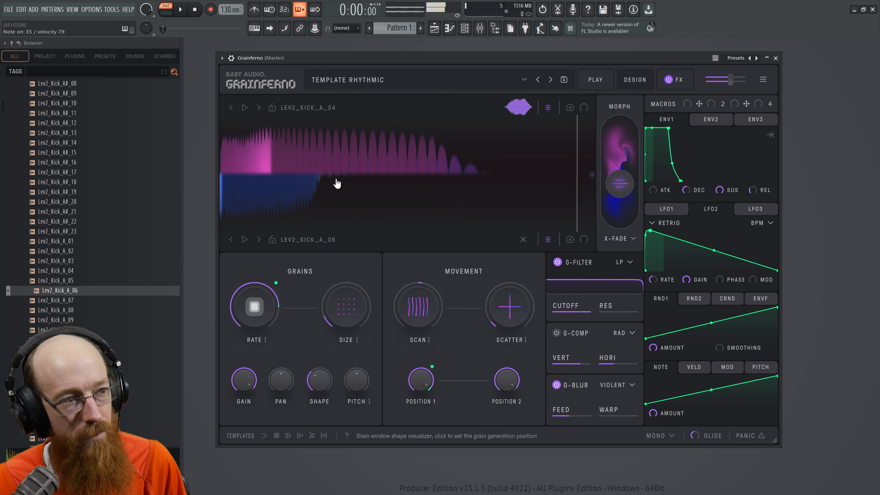
pyautogui.moveTo(270, 326)
pyautogui.mouseDown()
pyautogui.moveTo(267, 334)
pyautogui.moveTo(269, 308)
pyautogui.mouseUp()
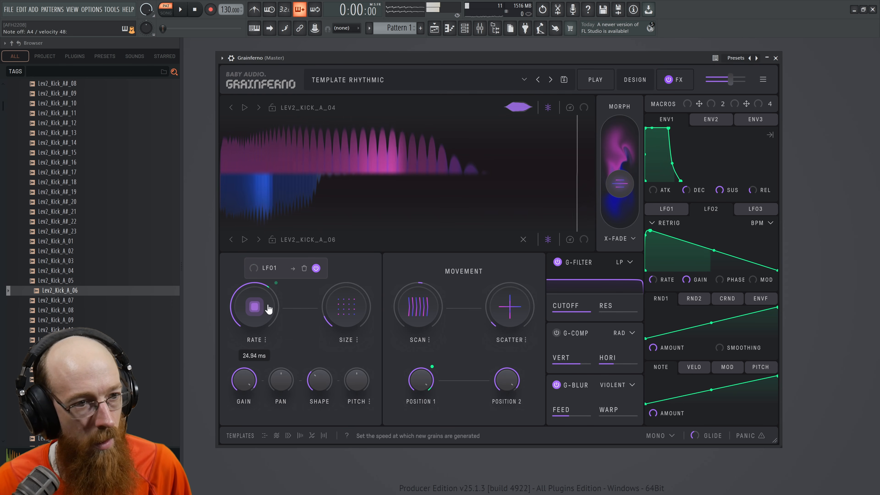